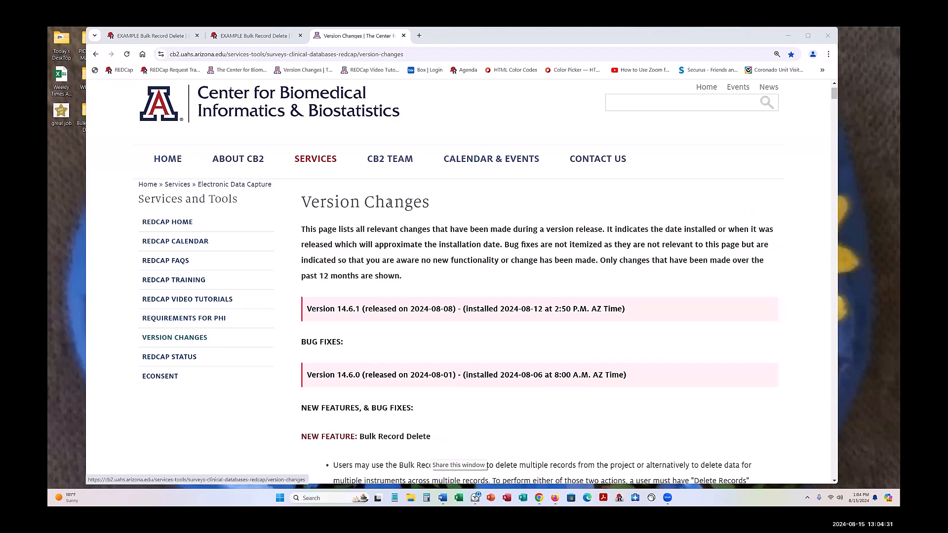
# - Read the Bulk Record Delete new-feature notes under Version 14.6.0 on the Version Changes page
pyautogui.scroll(-3, 529, 267)
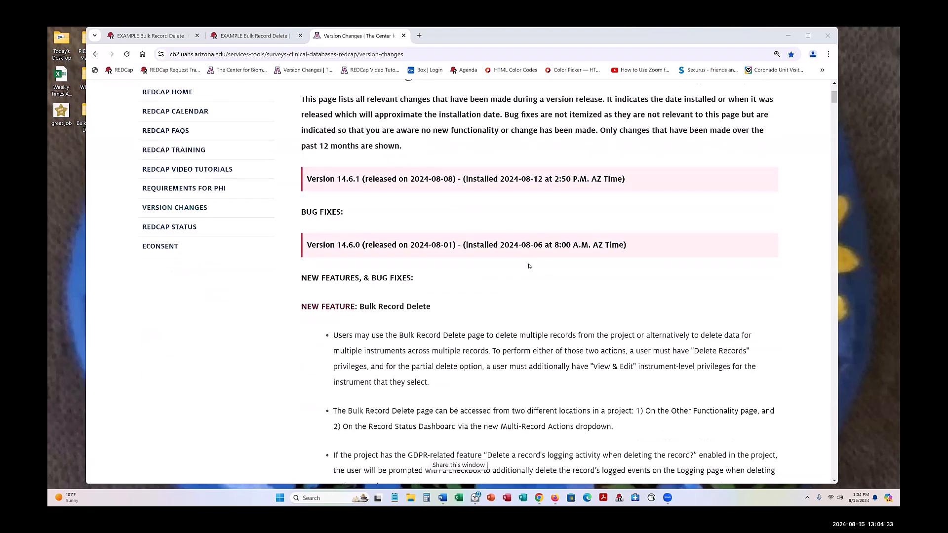
pyautogui.scroll(-1, 529, 267)
pyautogui.scroll(-4, 571, 227)
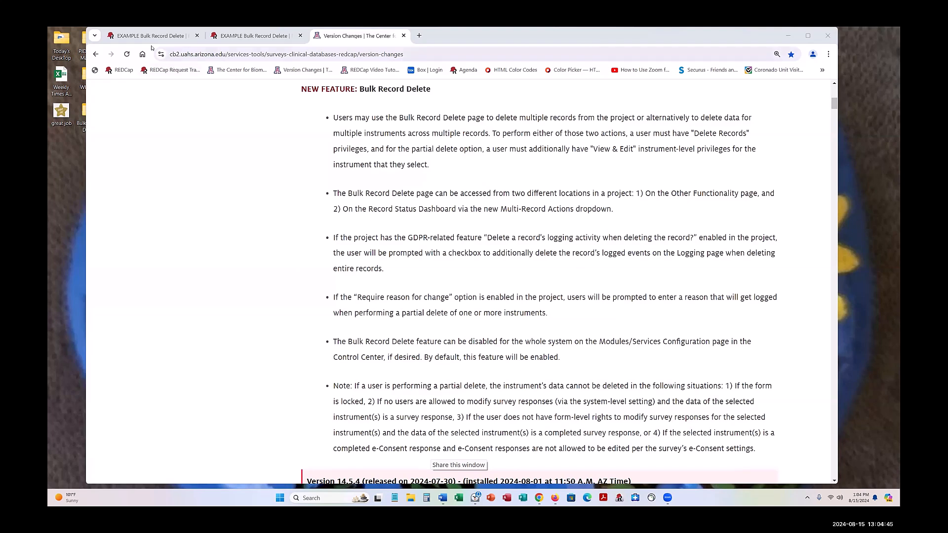
# - Switch to the REDCap project, reload the expired Logging page, and return to the Record Status Dashboard
pyautogui.moveTo(144, 36)
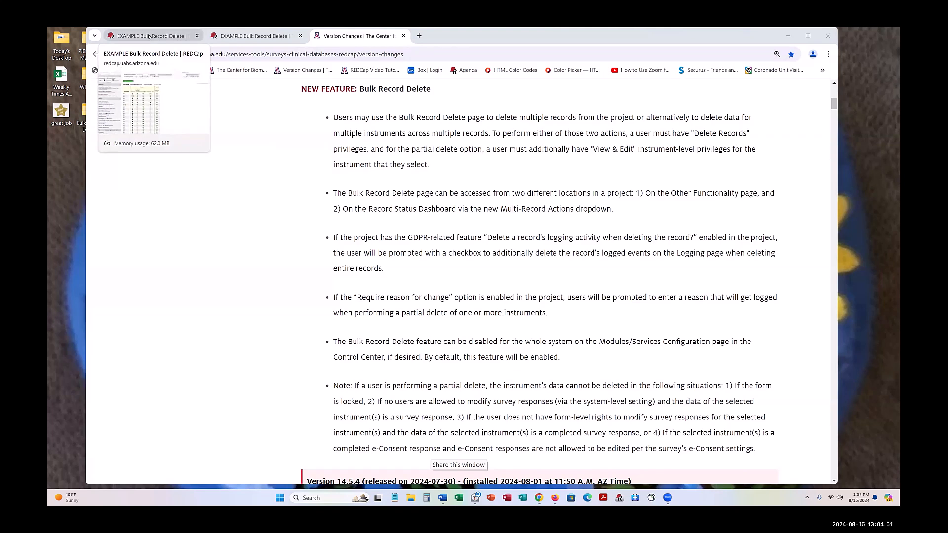
pyautogui.click(149, 36)
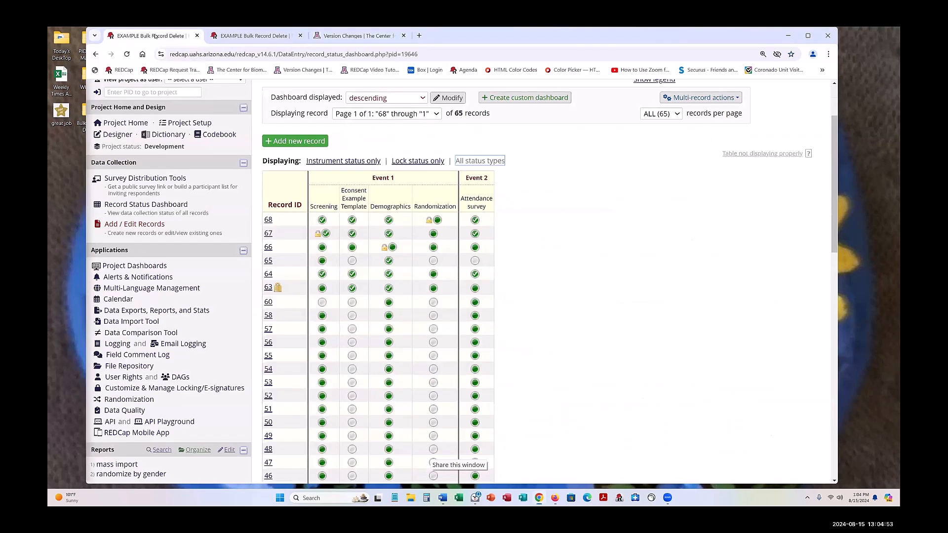
pyautogui.click(252, 35)
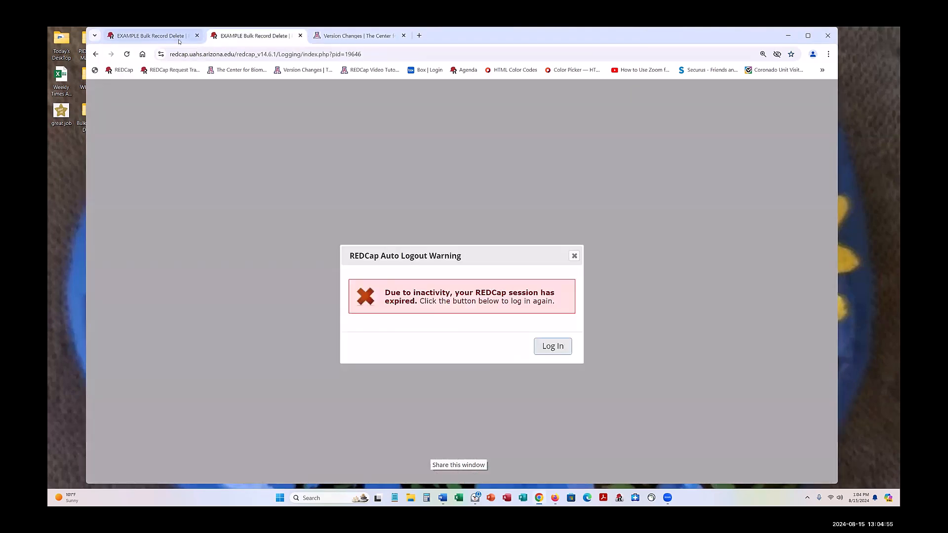
pyautogui.click(127, 56)
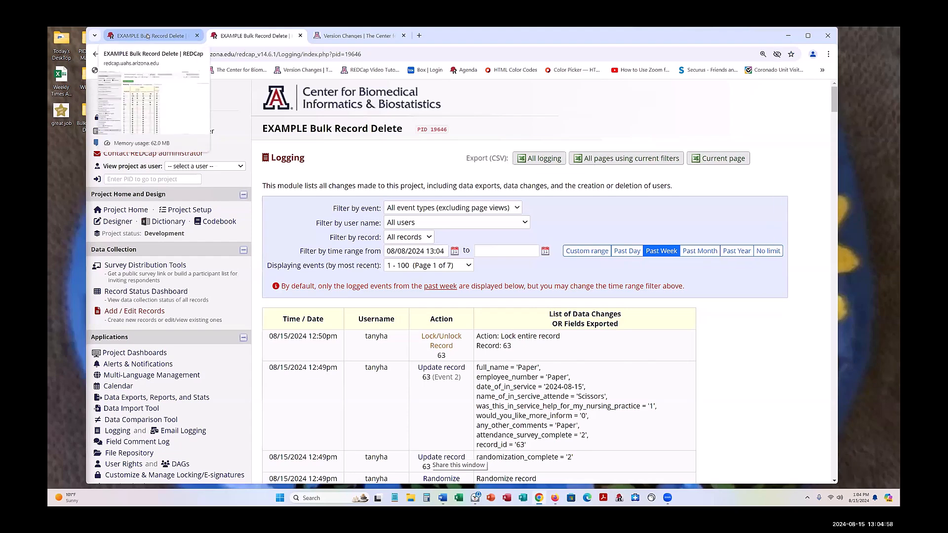
pyautogui.click(147, 36)
pyautogui.click(252, 35)
pyautogui.click(170, 292)
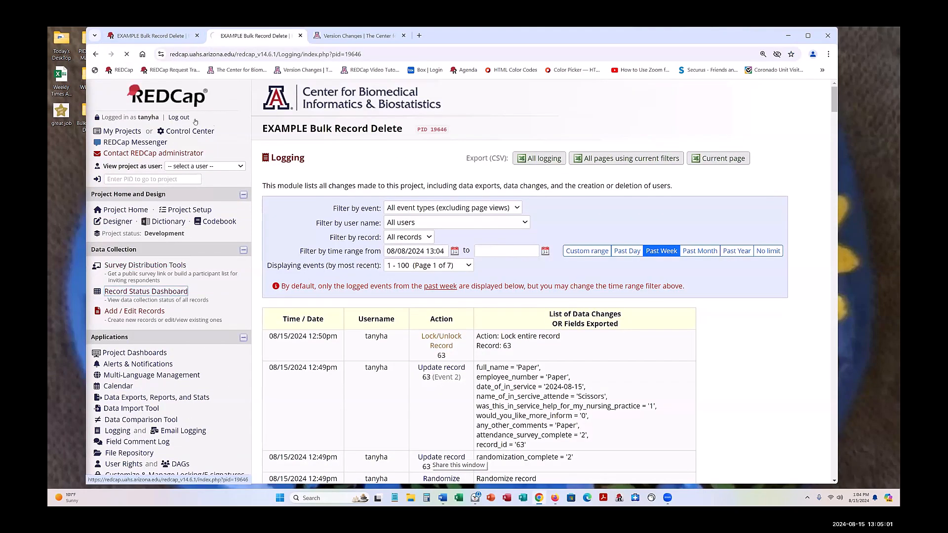
pyautogui.click(167, 36)
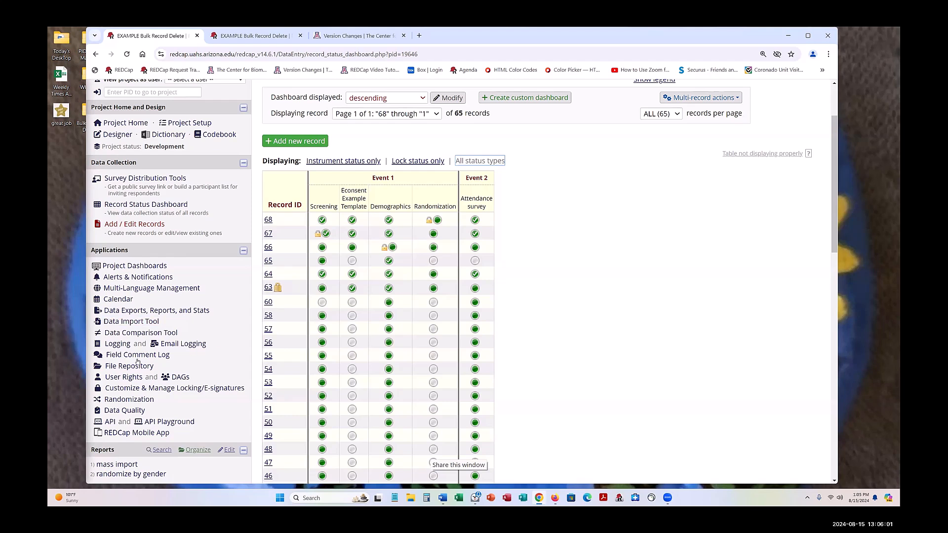
# - Open the first listed user's privileges for editing in User Rights and examine the create, rename and delete record settings
pyautogui.click(122, 378)
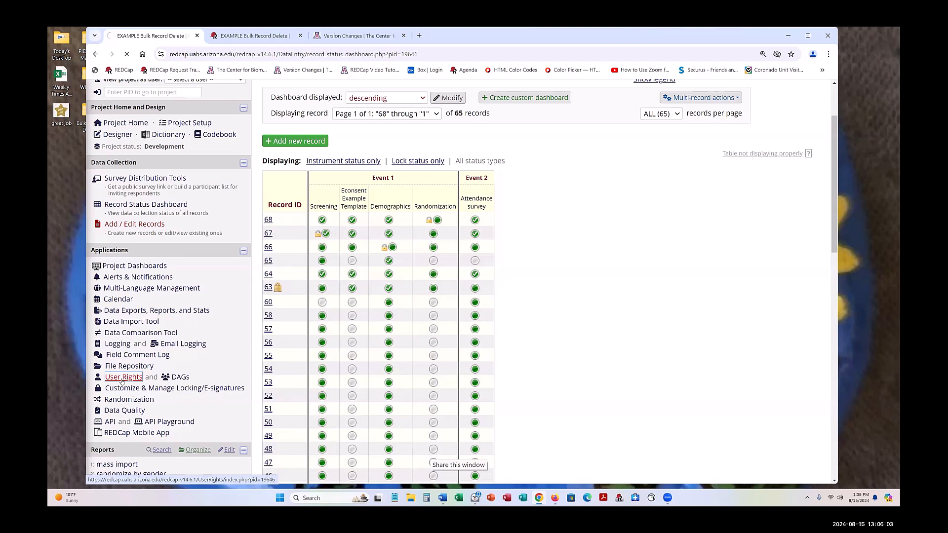
pyautogui.scroll(-1, 449, 371)
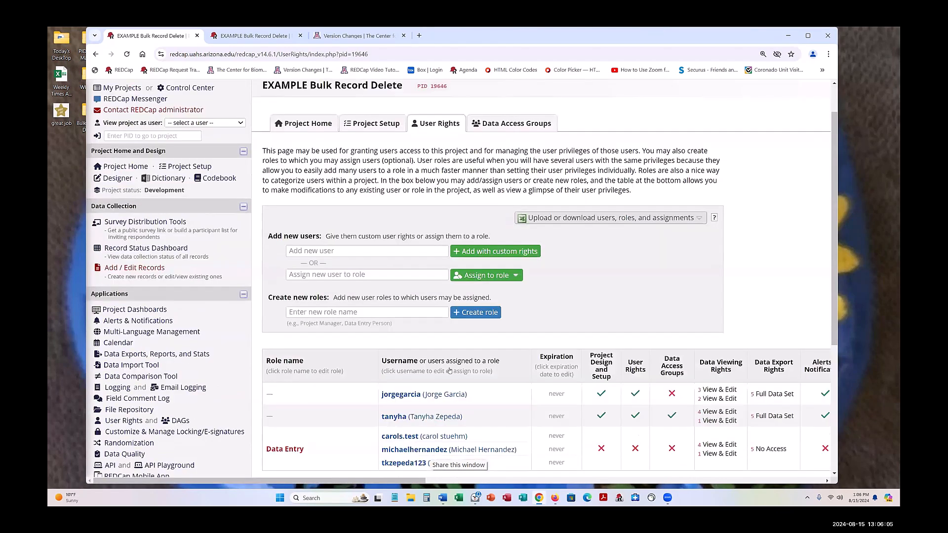
pyautogui.click(412, 395)
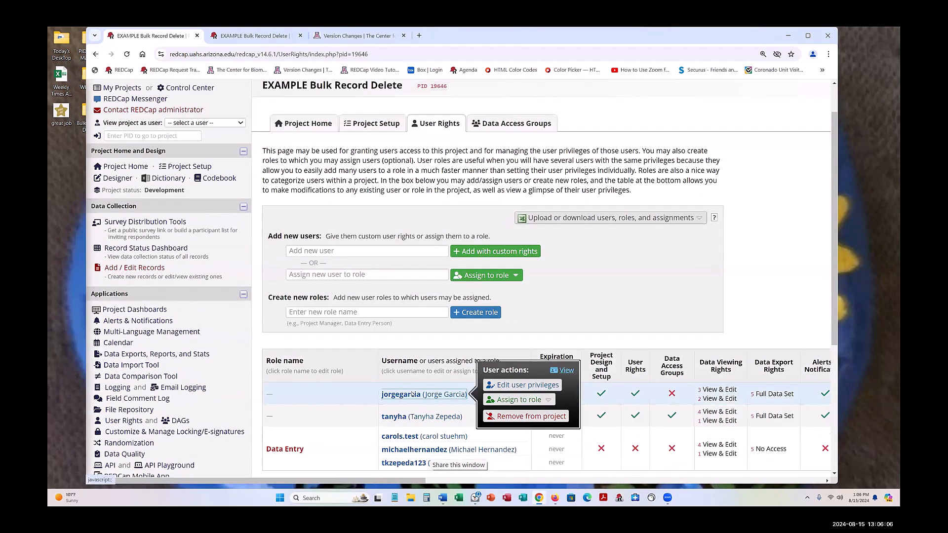
pyautogui.click(523, 385)
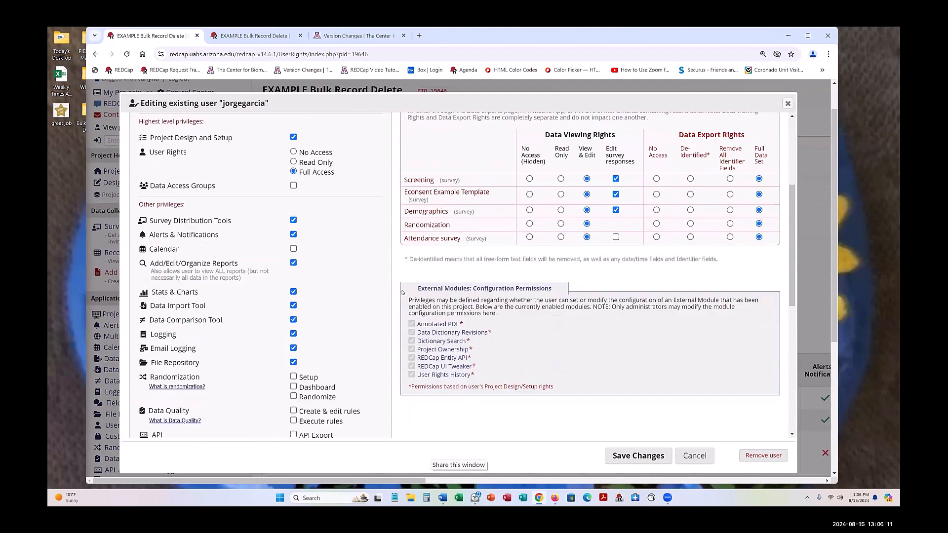
pyautogui.scroll(-6, 402, 292)
pyautogui.scroll(1, 339, 277)
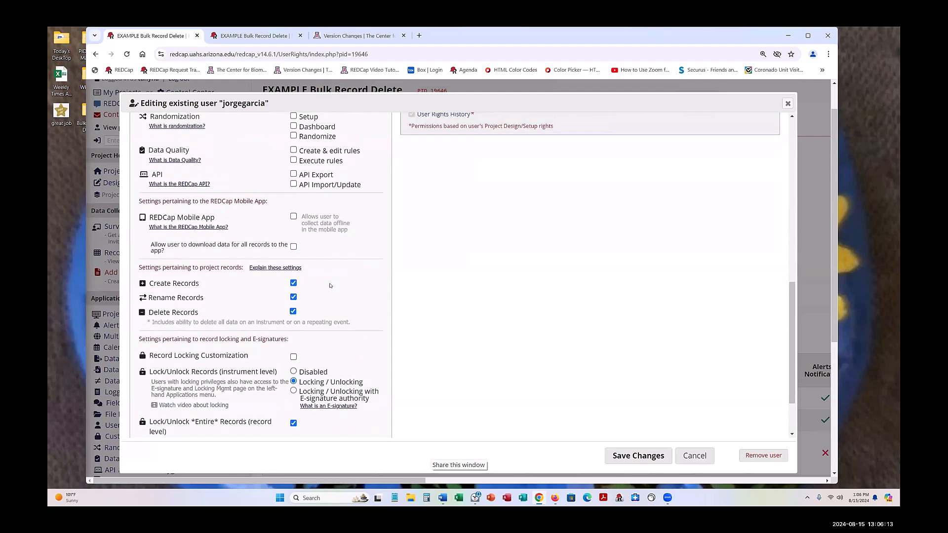
# - Read the explanation of the user privileges pertaining to project records and close it
pyautogui.click(276, 268)
pyautogui.moveTo(615, 127); pyautogui.dragTo(712, 117)
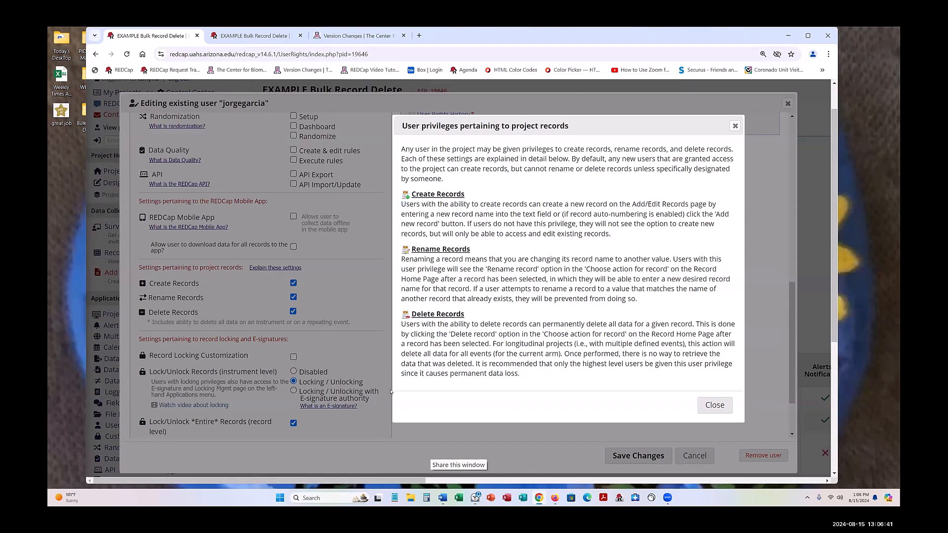
pyautogui.click(724, 407)
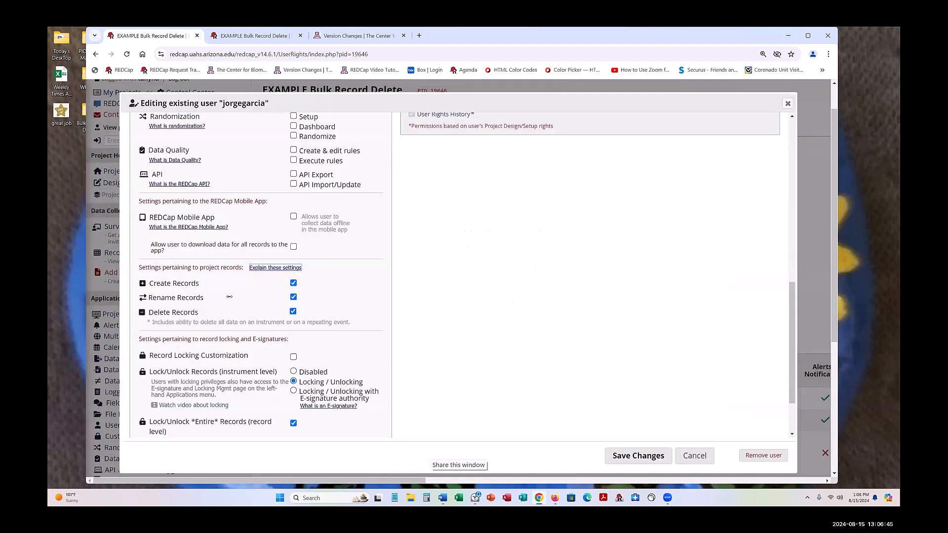
# - Review the user's View & Edit and Edit survey responses rights per instrument, and close the privileges without saving
pyautogui.scroll(6, 229, 297)
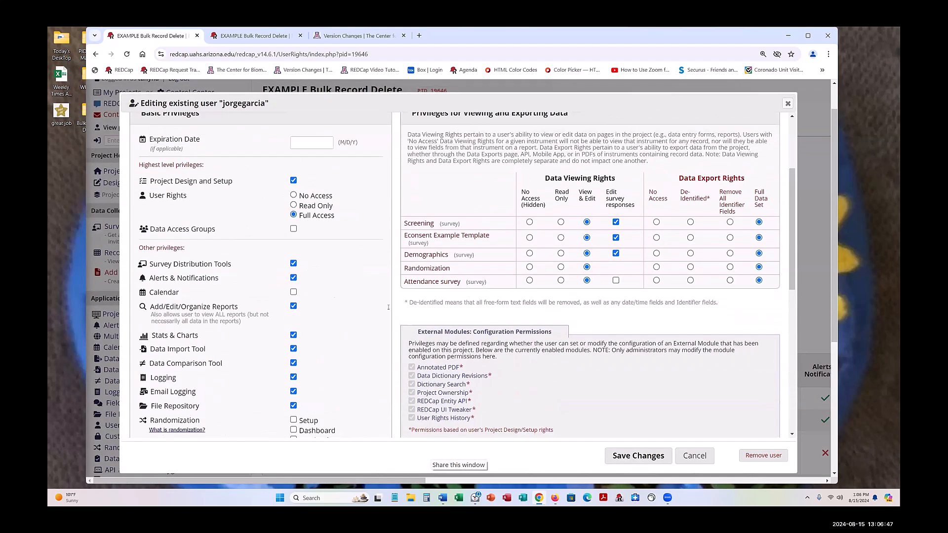
pyautogui.scroll(2, 521, 280)
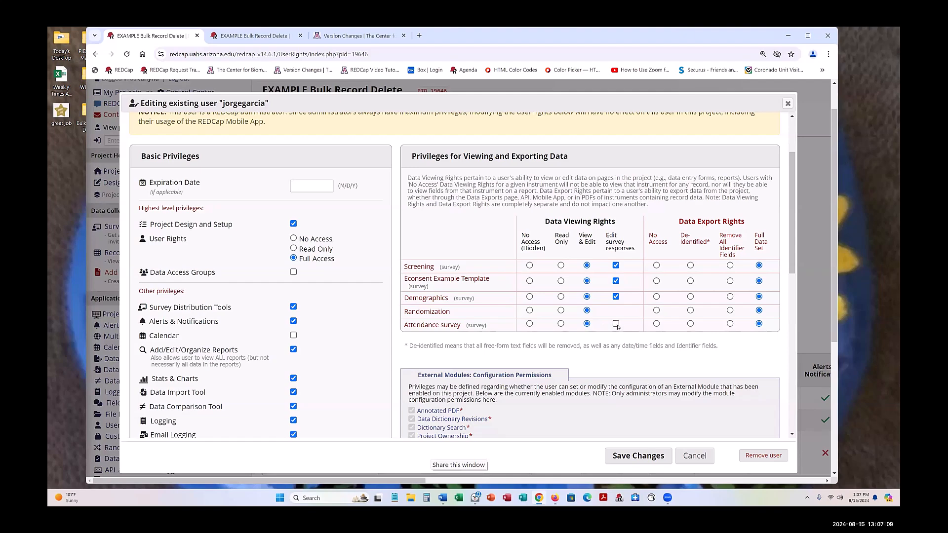
pyautogui.scroll(5, 520, 221)
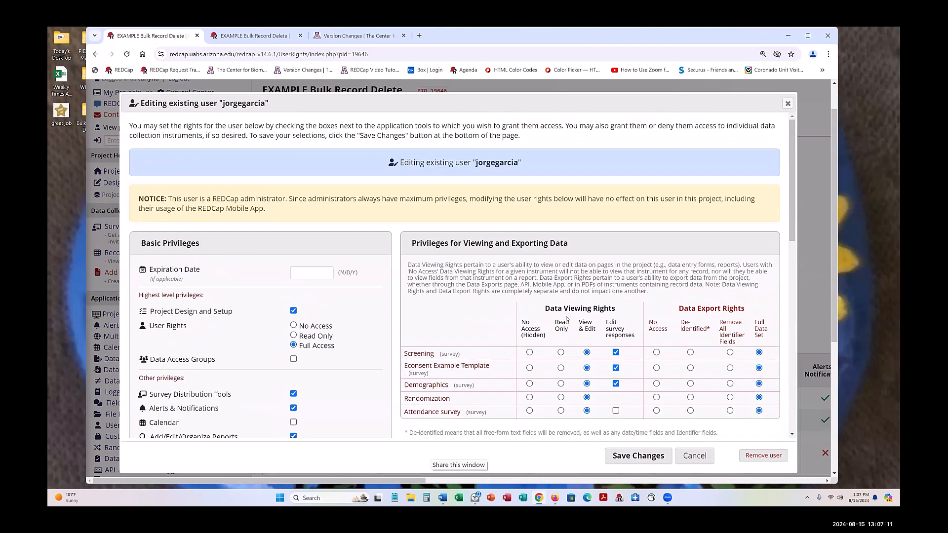
pyautogui.scroll(-6, 520, 221)
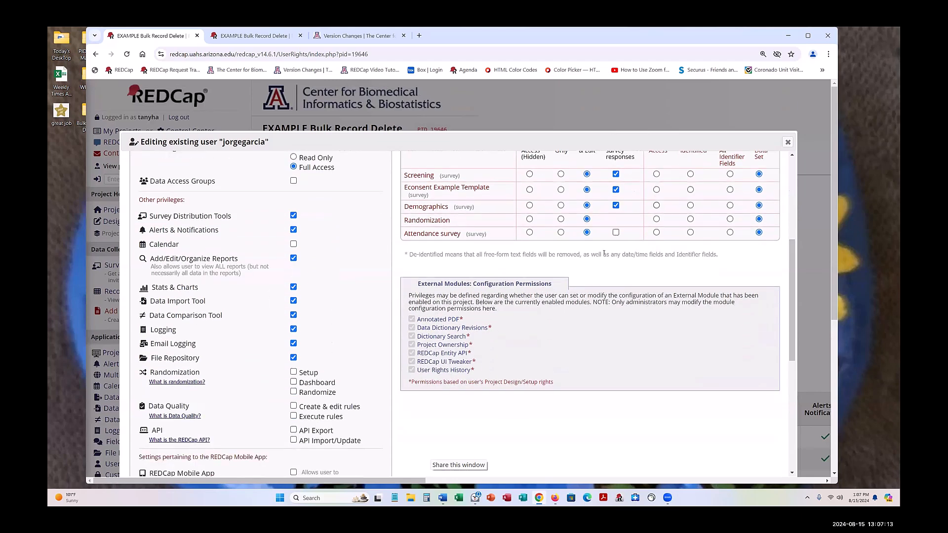
pyautogui.scroll(2, 639, 235)
pyautogui.click(787, 142)
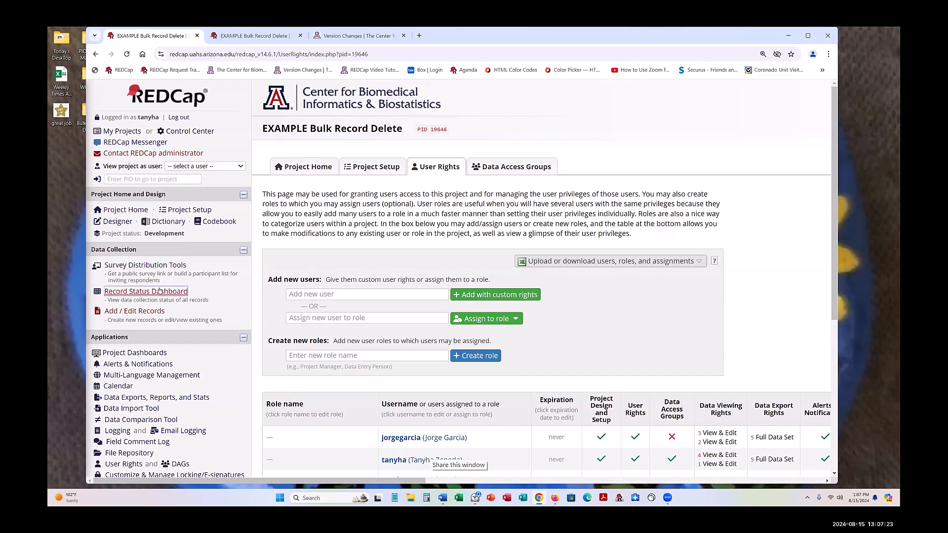
# - Open the Bulk Record Delete page through the project's Other Functionality, and again through the Record Status Dashboard's multi-record actions
pyautogui.click(187, 211)
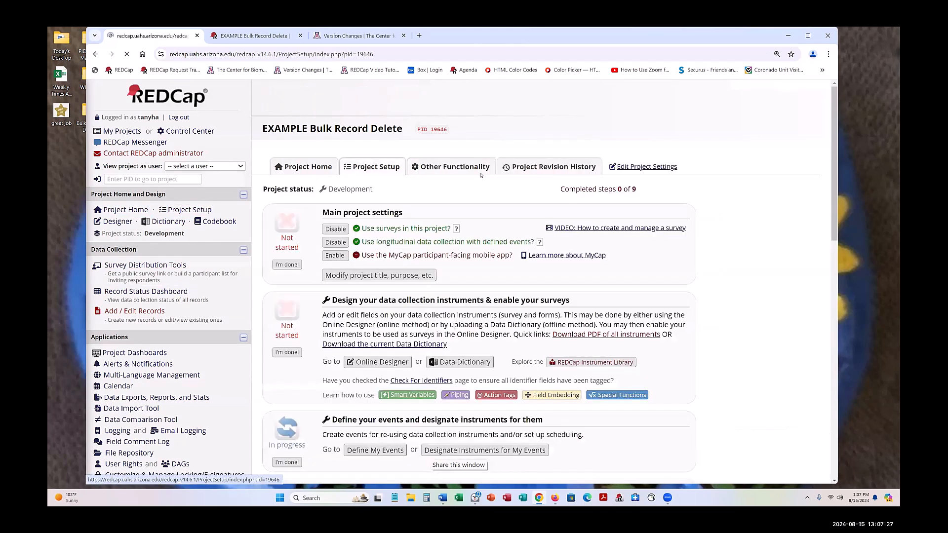
pyautogui.click(445, 166)
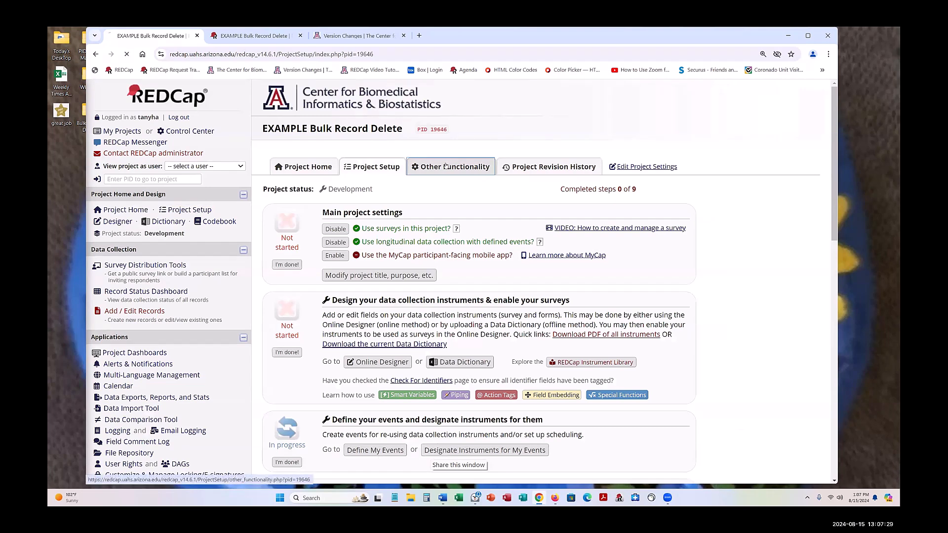
pyautogui.scroll(-2, 445, 218)
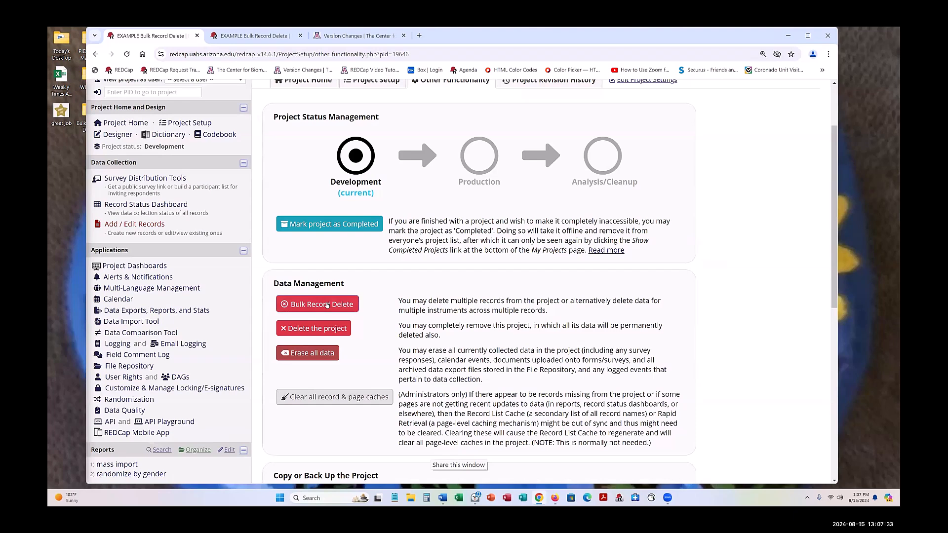
pyautogui.click(327, 305)
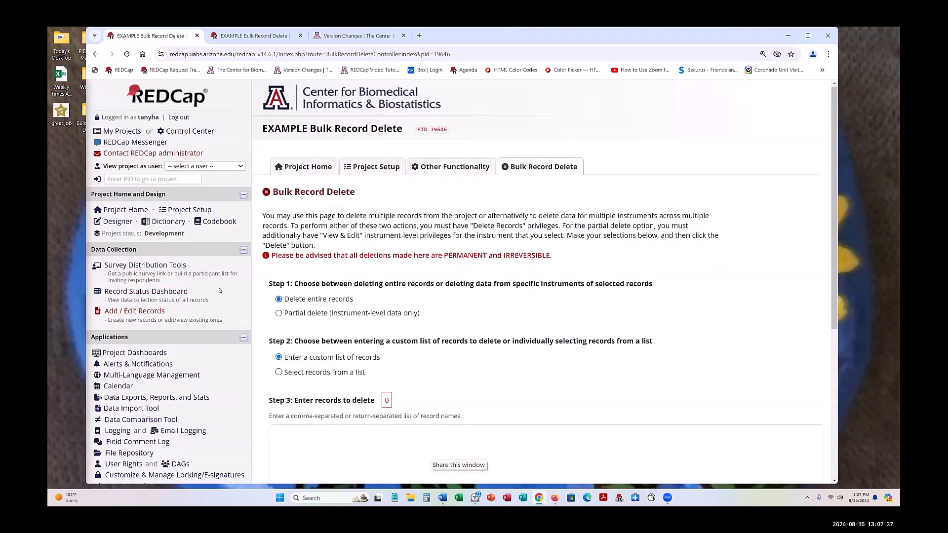
pyautogui.click(156, 292)
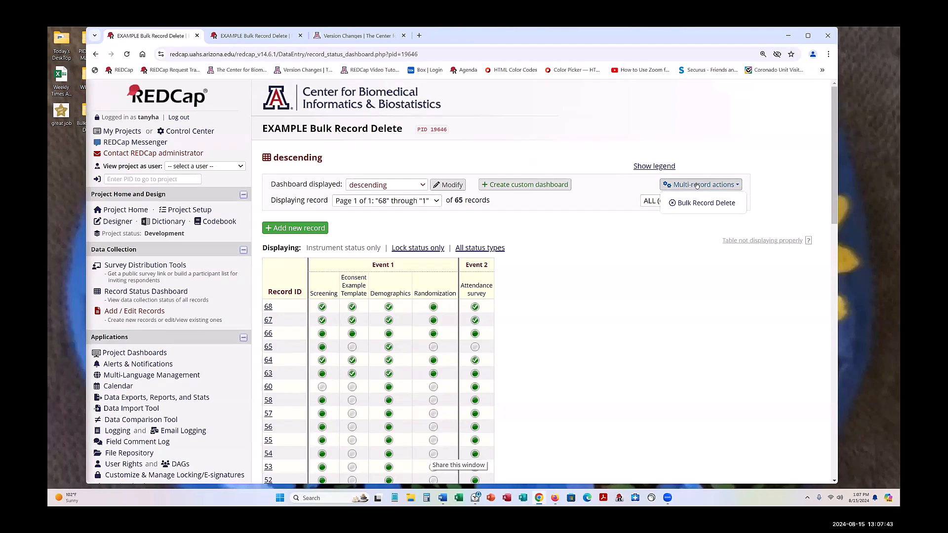
pyautogui.click(695, 201)
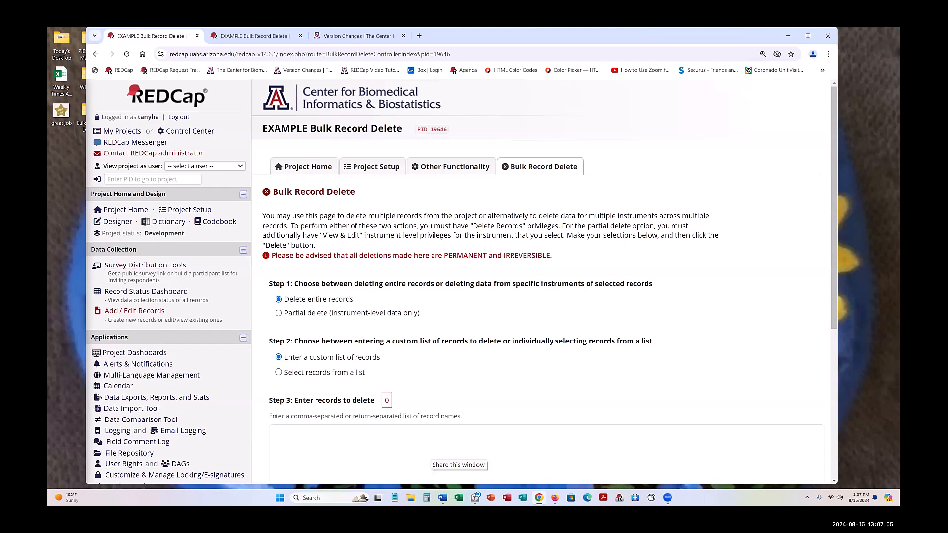
# - Enable "Require a 'reason' when making changes to existing records" in the project's additional customizations and save
pyautogui.click(182, 212)
pyautogui.scroll(-3, 398, 340)
pyautogui.scroll(-2, 398, 340)
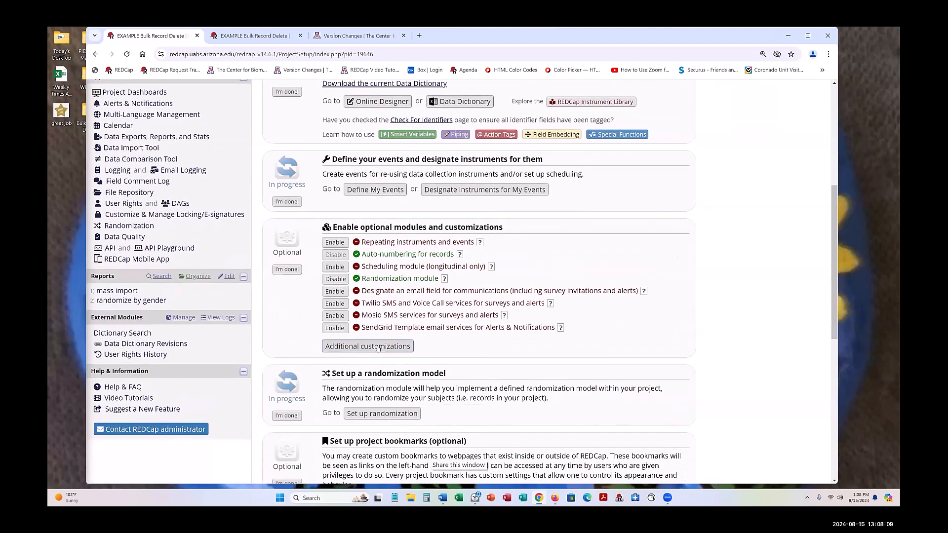
pyautogui.click(378, 347)
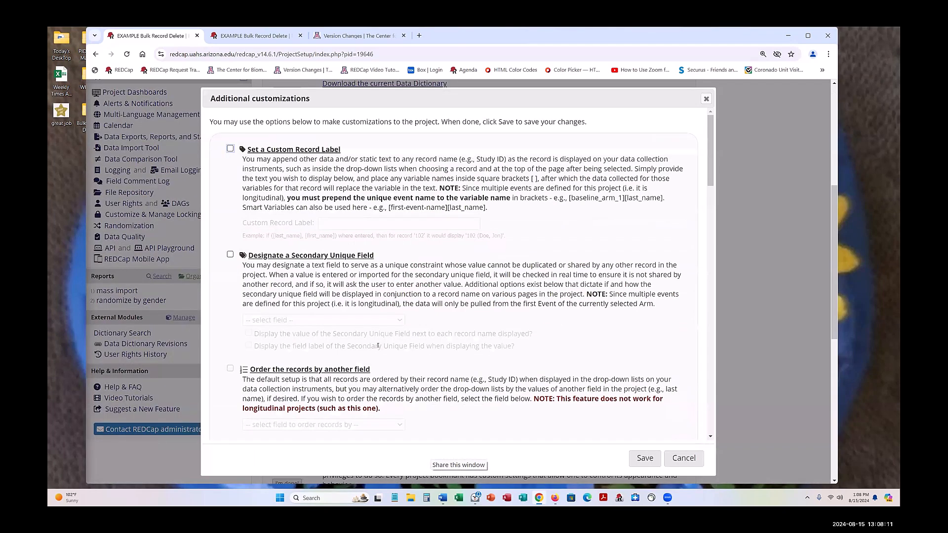
pyautogui.moveTo(711, 178); pyautogui.dragTo(715, 358)
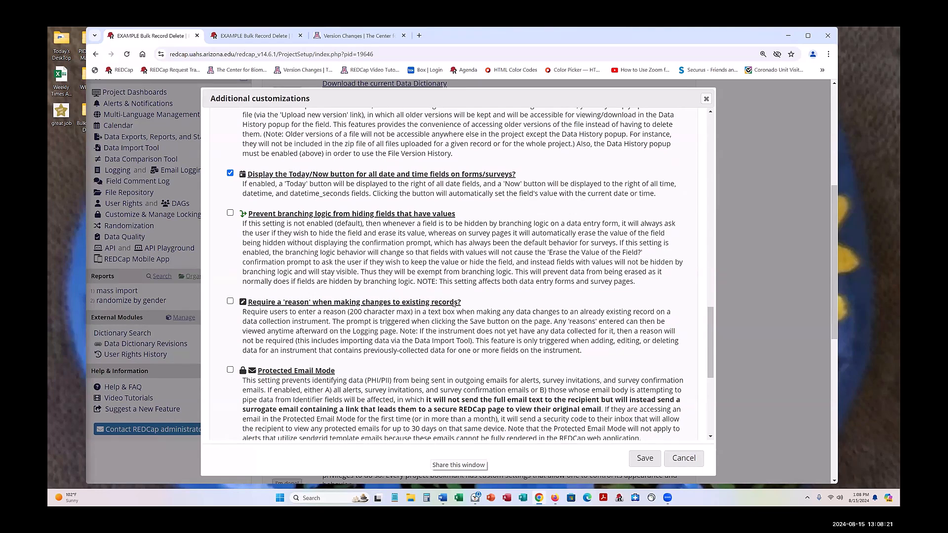
pyautogui.click(230, 301)
pyautogui.click(643, 458)
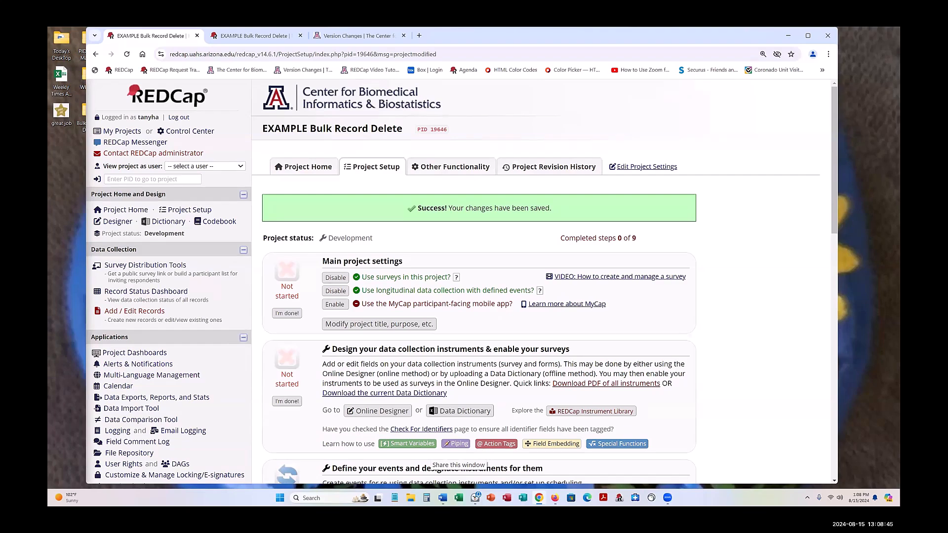
# - Show all status types on the Record Status Dashboard, including the record and instrument locks
pyautogui.scroll(-3, 462, 282)
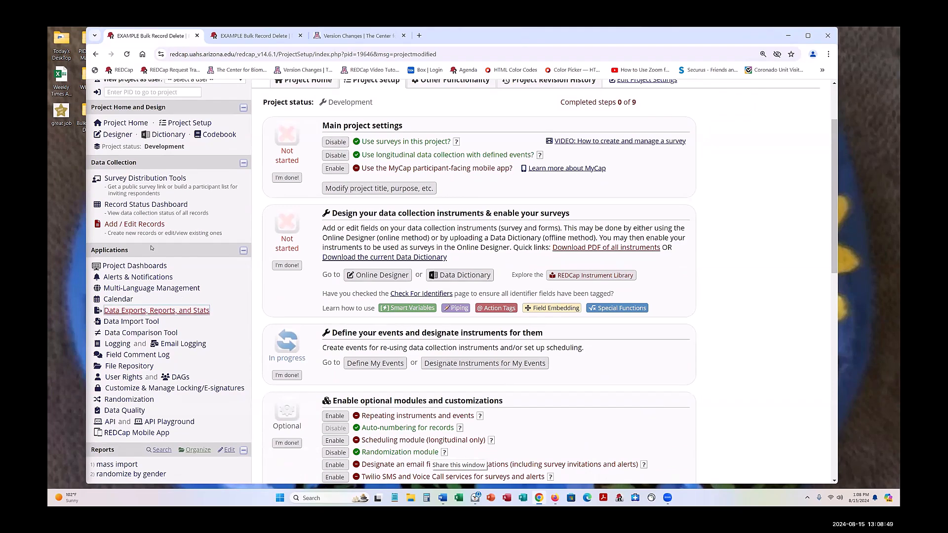
pyautogui.click(154, 206)
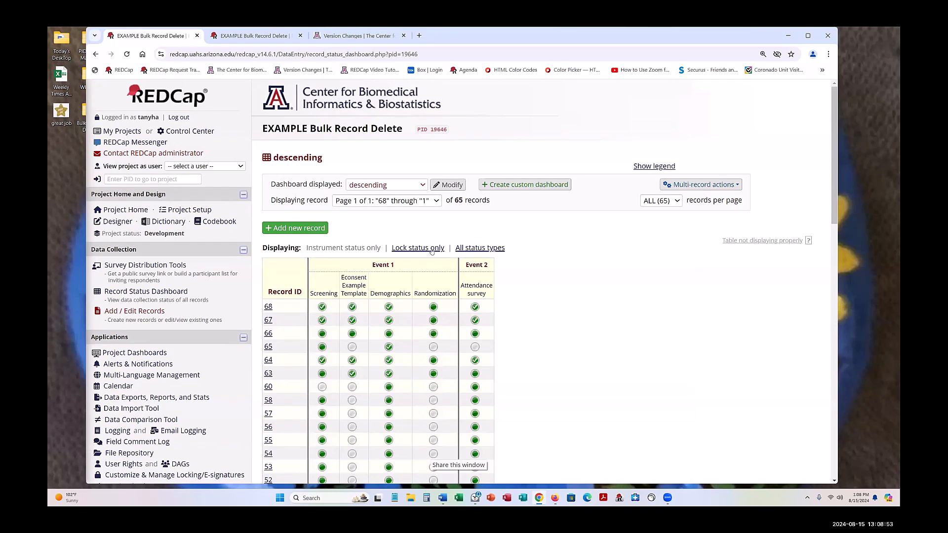
pyautogui.click(486, 249)
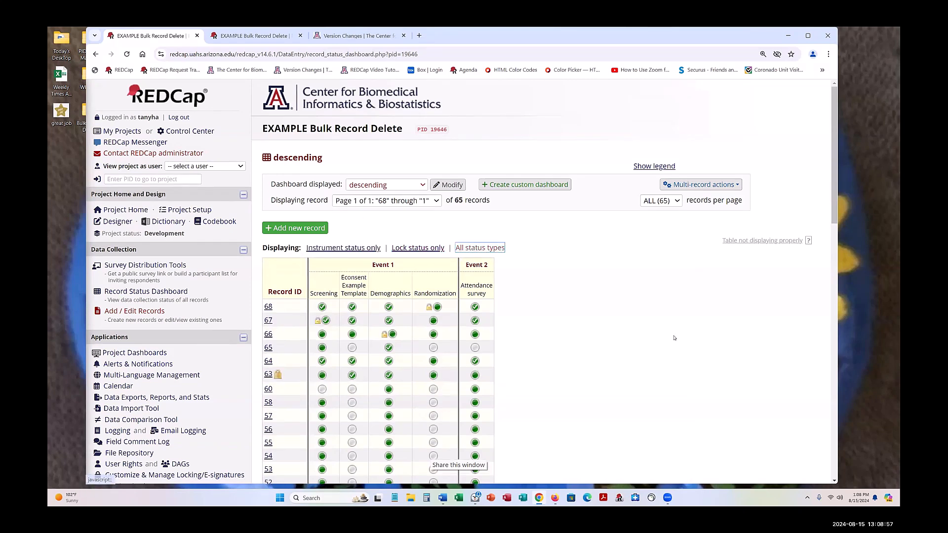
pyautogui.scroll(-1, 675, 338)
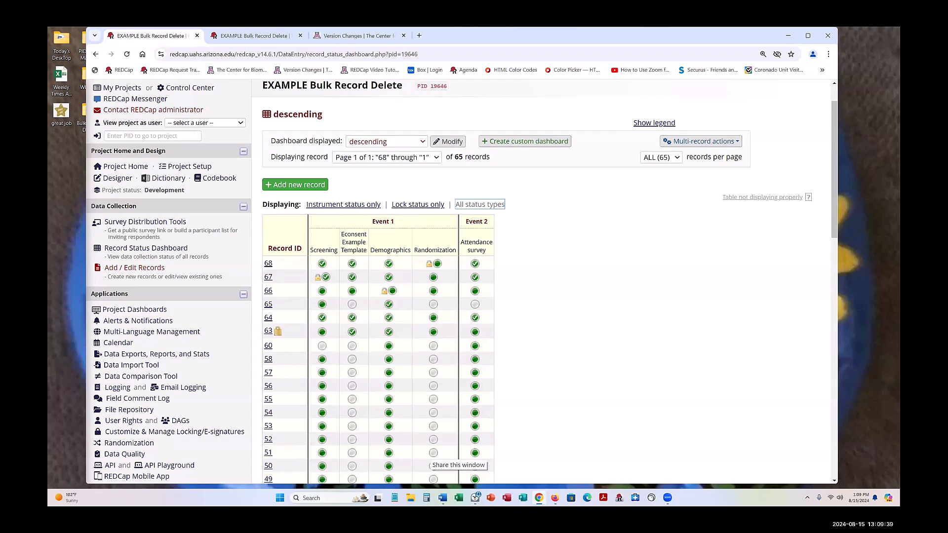
pyautogui.scroll(1, 168, 222)
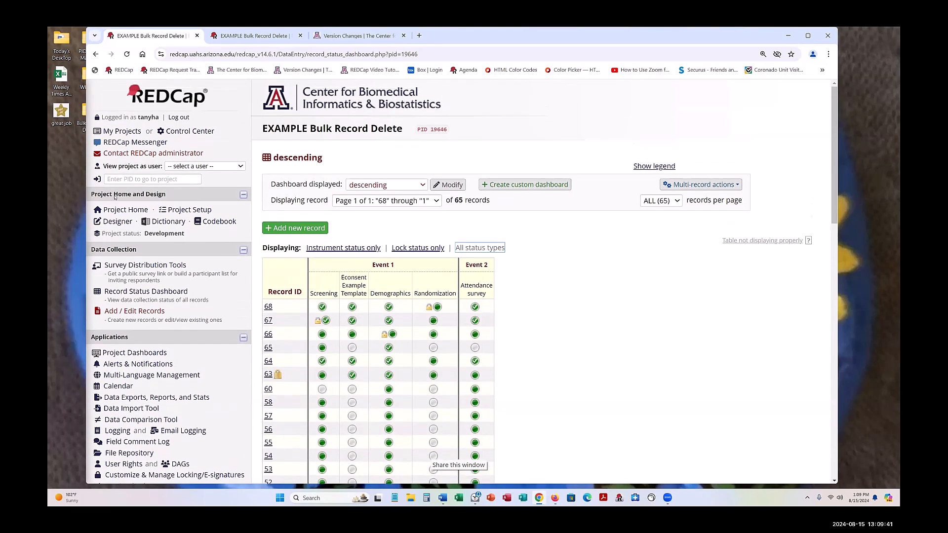
# - Review the e-Consent settings of the "eConsent EXAMPLE - Template" survey, including whether responses may be edited, and close them without saving
pyautogui.click(119, 222)
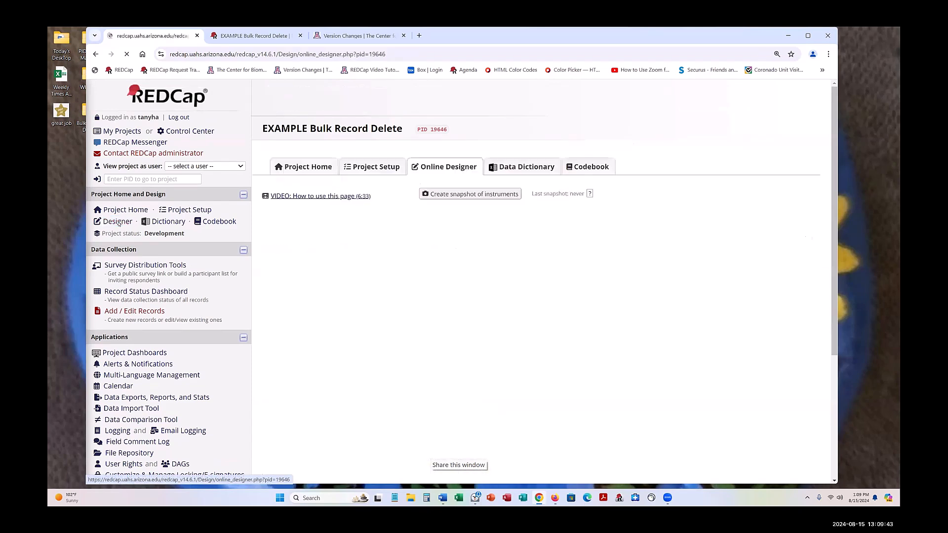
pyautogui.click(561, 294)
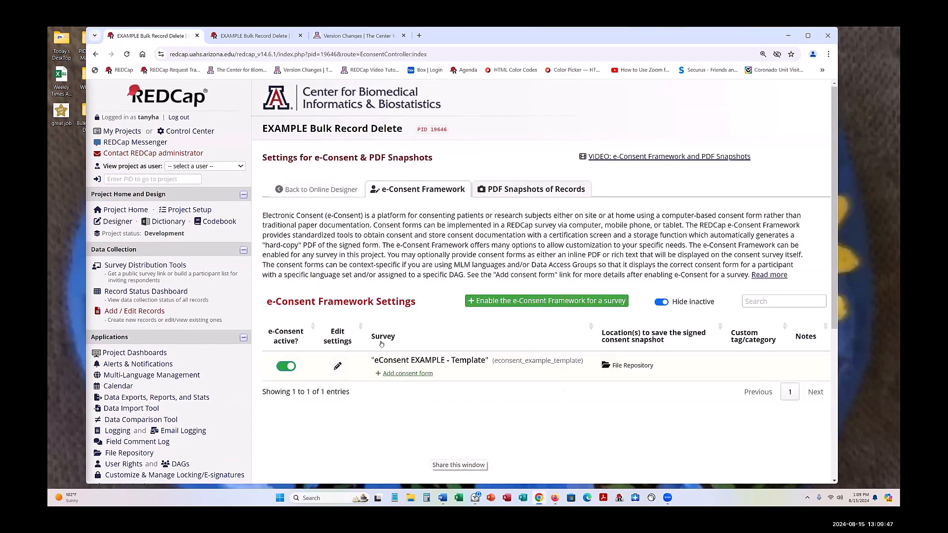
pyautogui.click(338, 365)
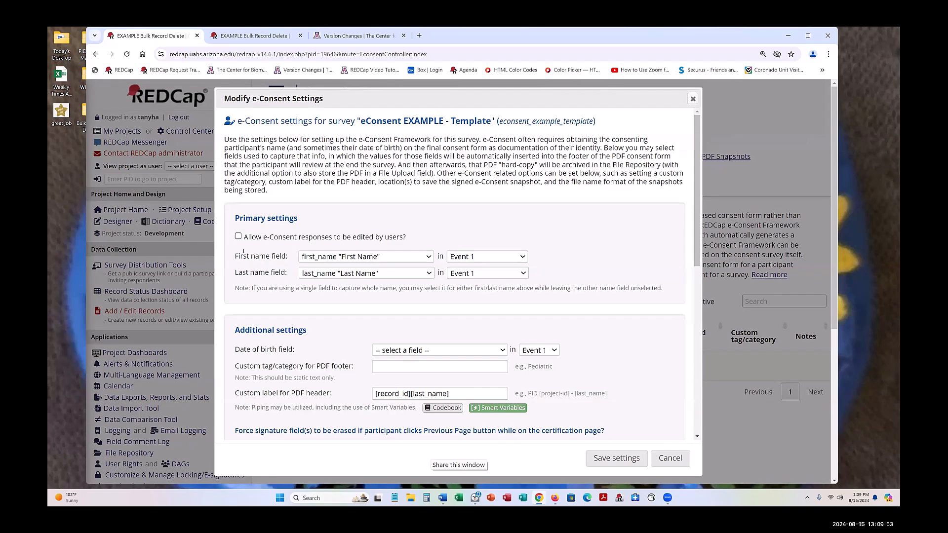
pyautogui.click(692, 99)
pyautogui.click(178, 292)
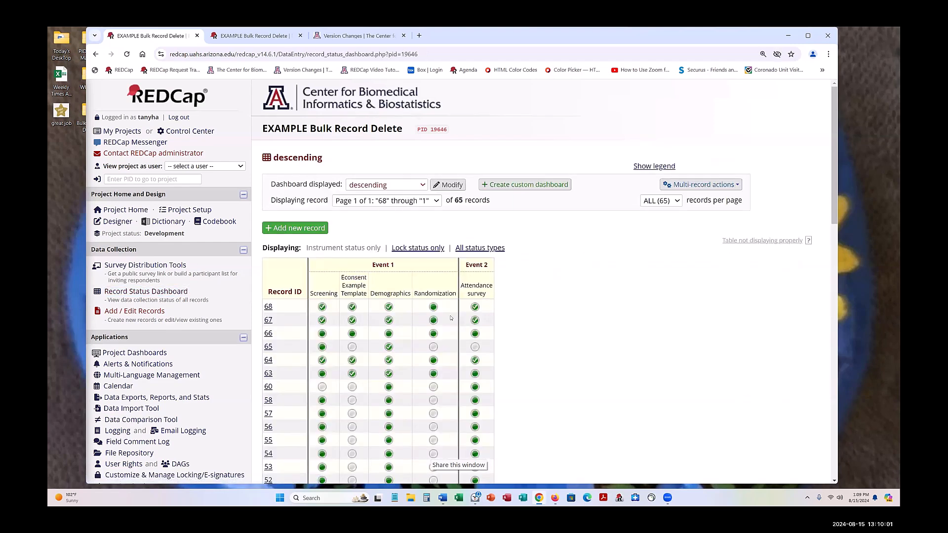
# - Check on the project's Randomization dashboard which records have been allocated
pyautogui.click(434, 307)
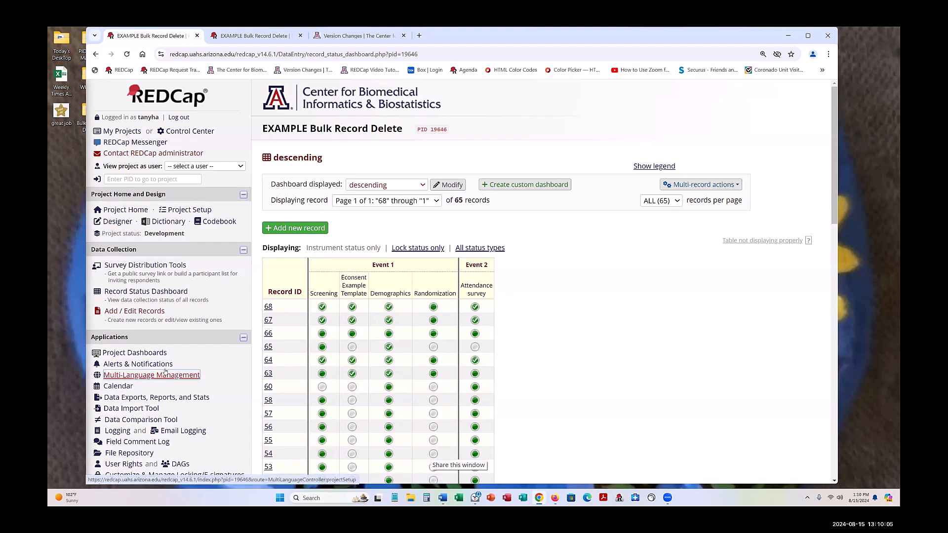
pyautogui.scroll(-2, 133, 380)
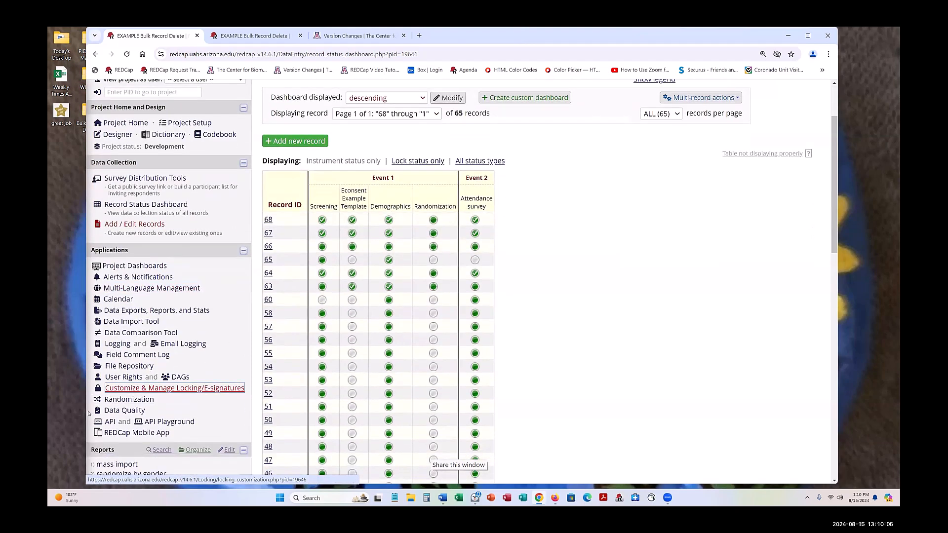
pyautogui.click(135, 401)
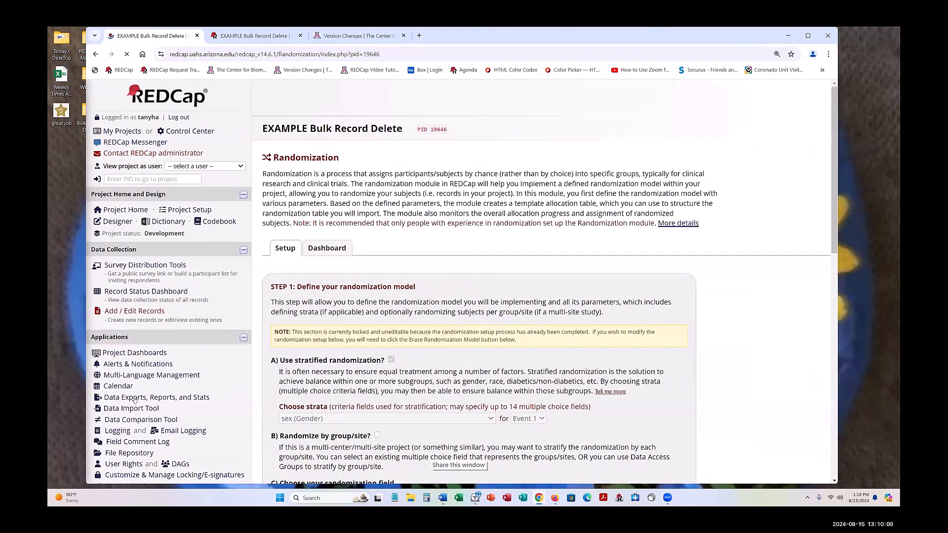
pyautogui.click(325, 249)
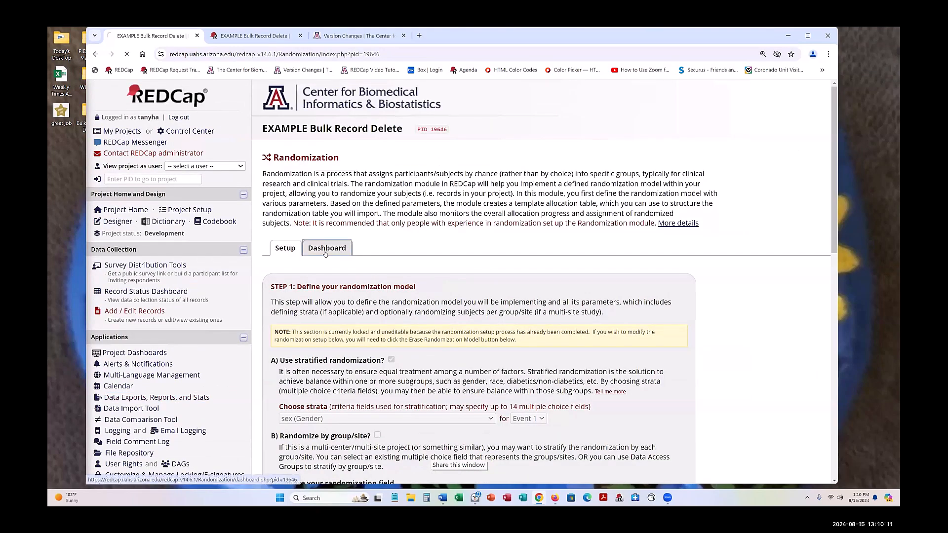
pyautogui.scroll(-1, 314, 366)
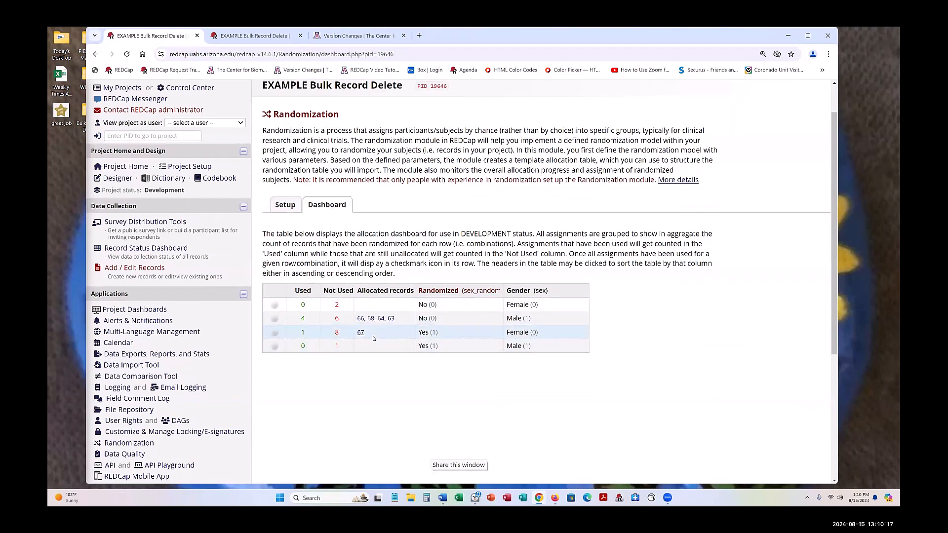
# - Return to the Record Status Dashboard and show all status types to view the locks on the randomized records
pyautogui.click(146, 249)
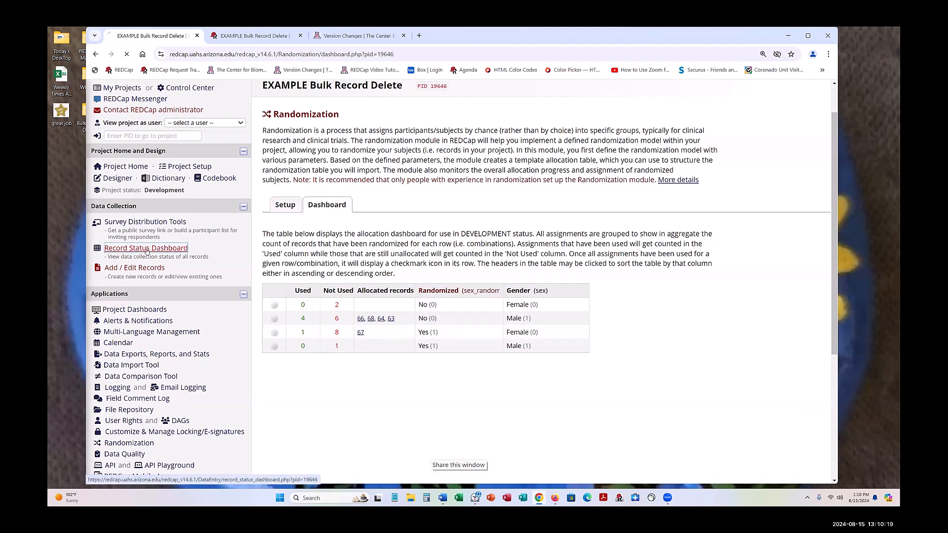
pyautogui.click(434, 307)
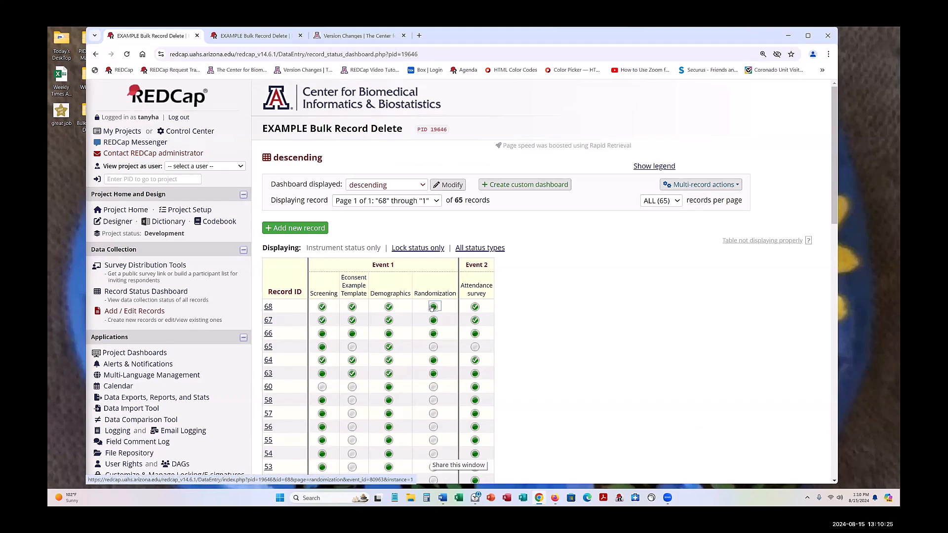
pyautogui.click(480, 248)
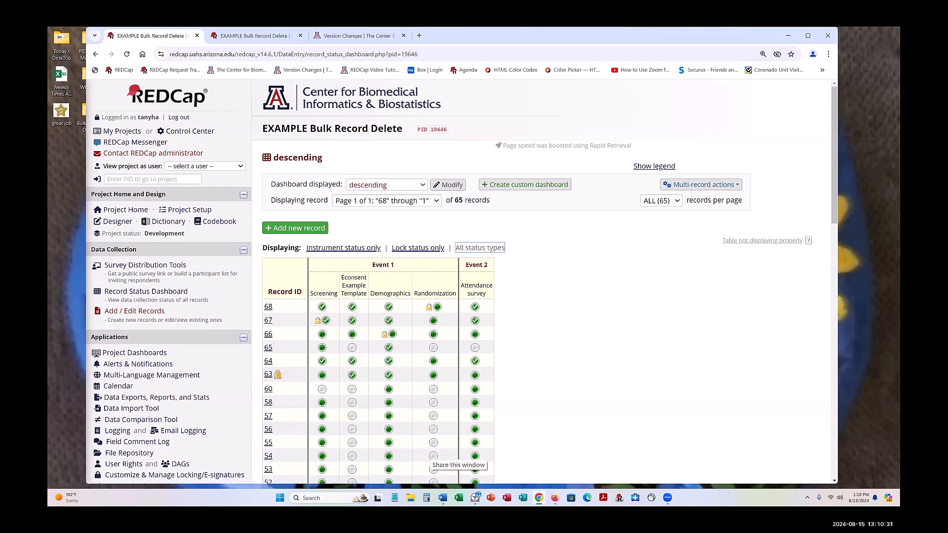
# - Open Bulk Record Delete from the project's Other Functionality, and reopen it through the Record Status Dashboard's multi-record actions
pyautogui.click(193, 211)
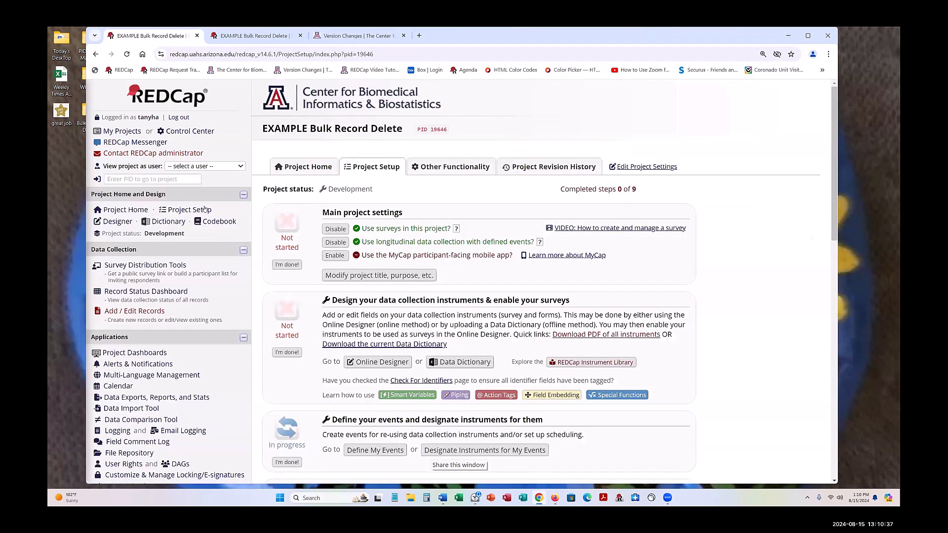
pyautogui.click(451, 168)
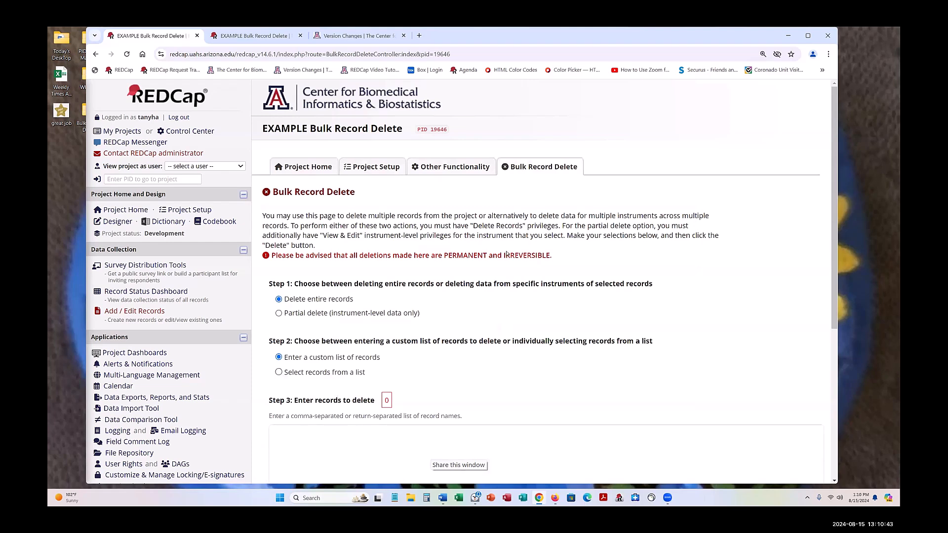
pyautogui.click(172, 291)
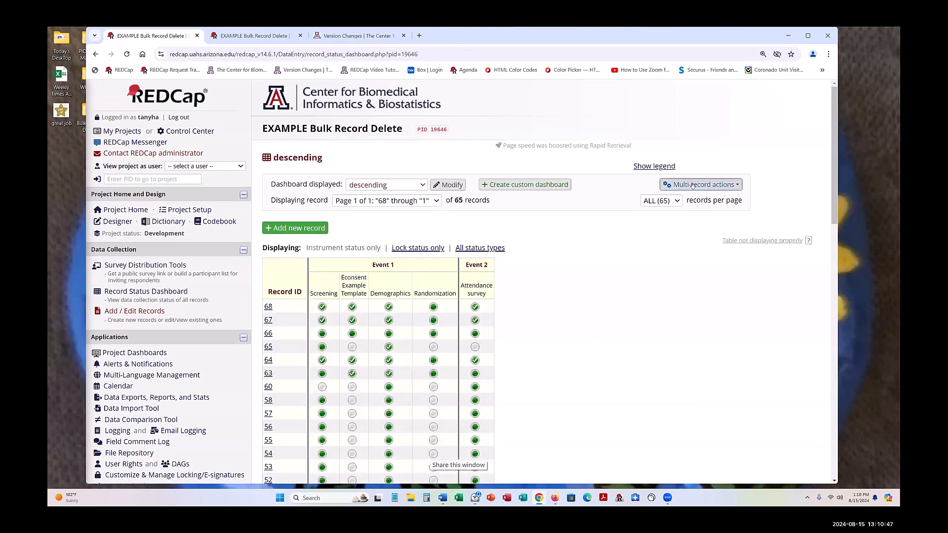
pyautogui.click(693, 184)
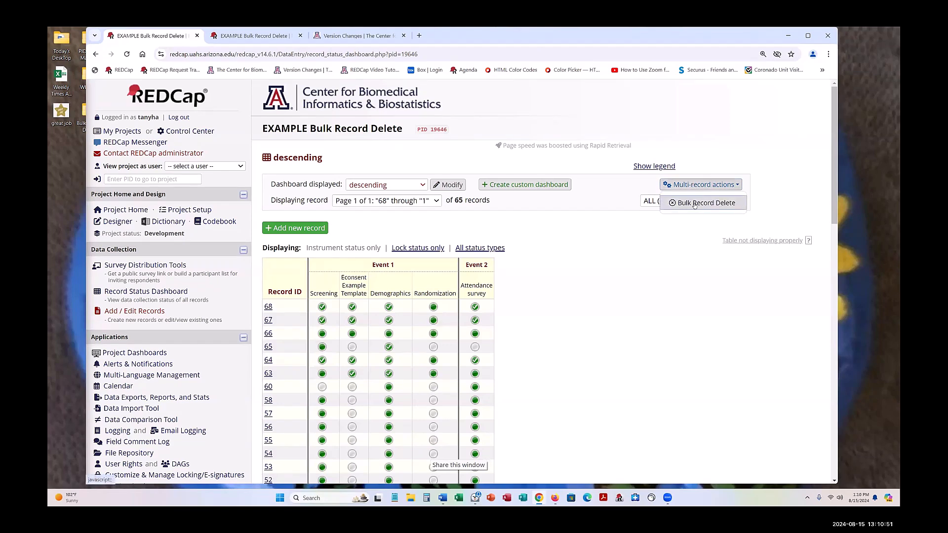
pyautogui.click(694, 204)
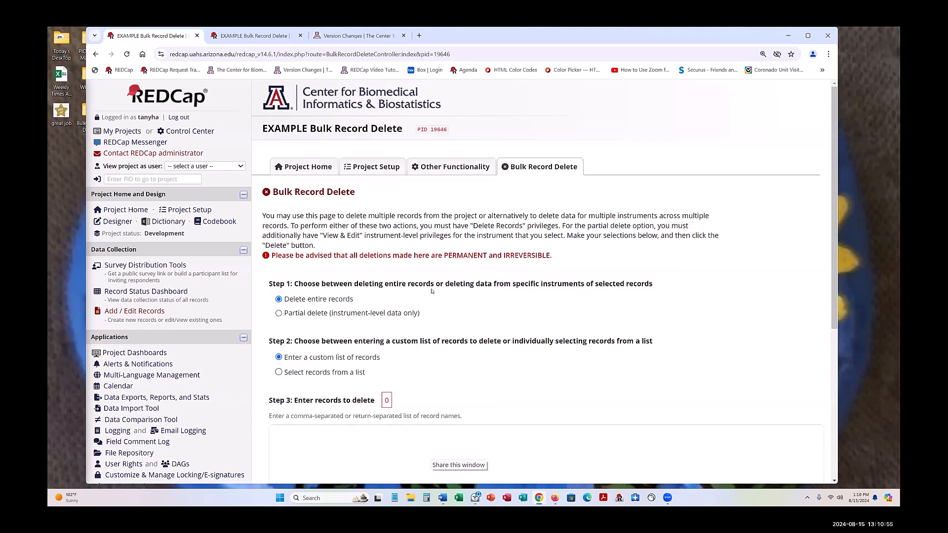
# - View the project as the user who is not assigned to a role
pyautogui.click(198, 166)
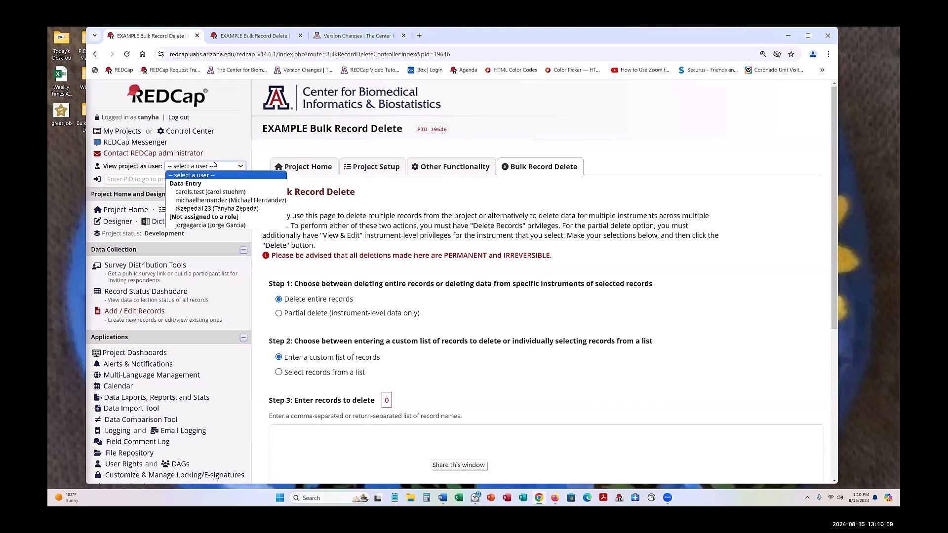
pyautogui.click(209, 226)
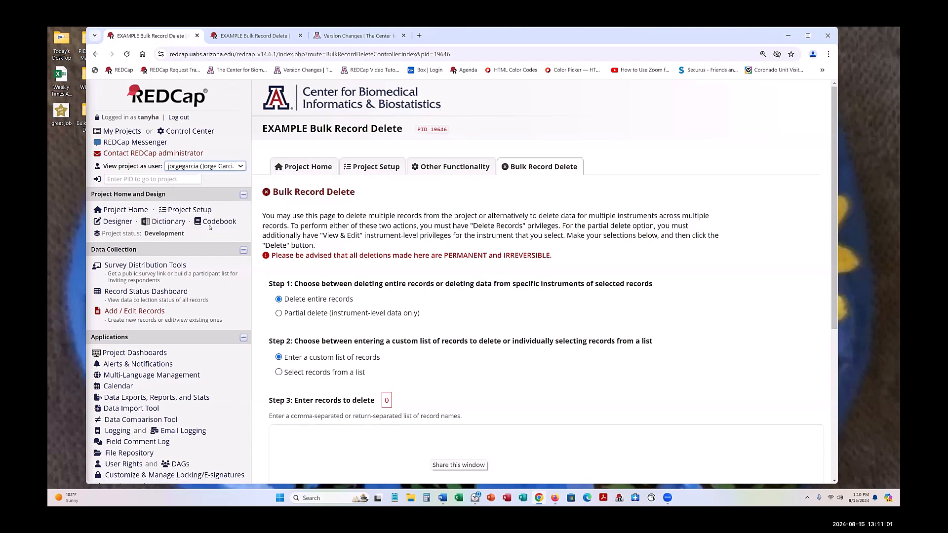
pyautogui.click(564, 317)
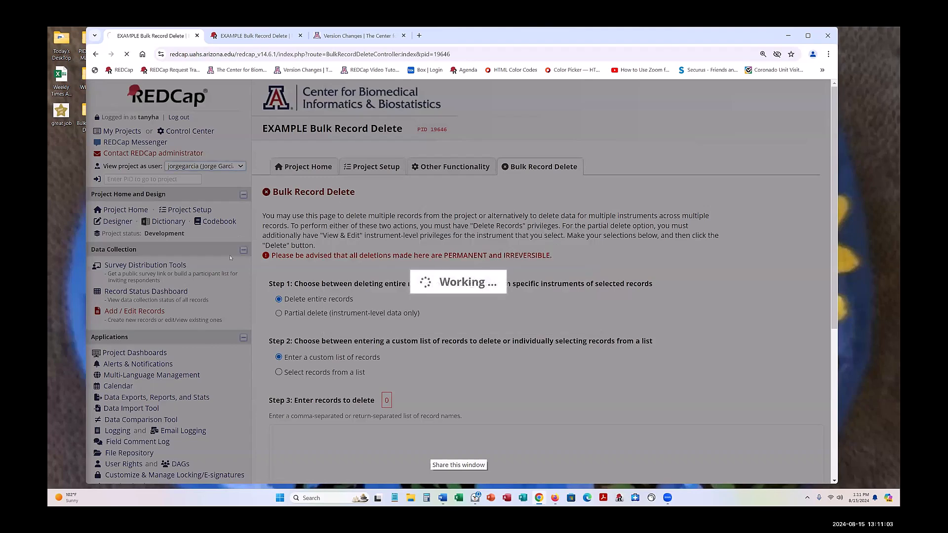
# - Set the bulk deletion to "Partial delete (instrument-level data only)" and select all instruments in Event 1 and Event 2
pyautogui.scroll(-1, 368, 298)
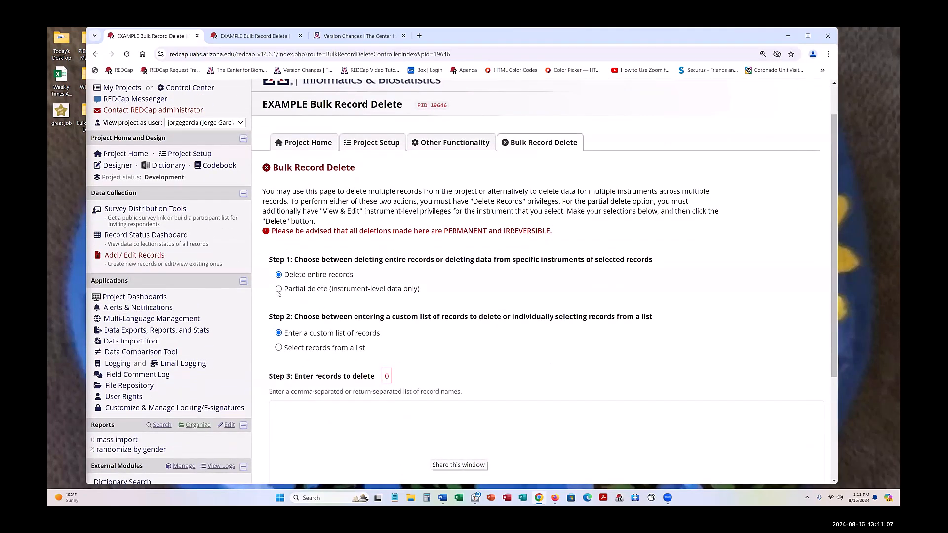
pyautogui.click(279, 289)
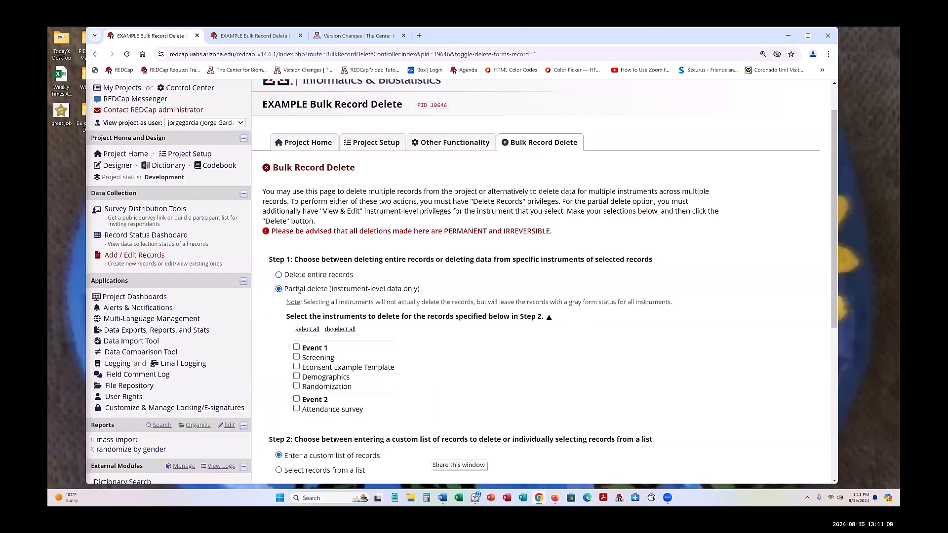
pyautogui.scroll(-1, 533, 298)
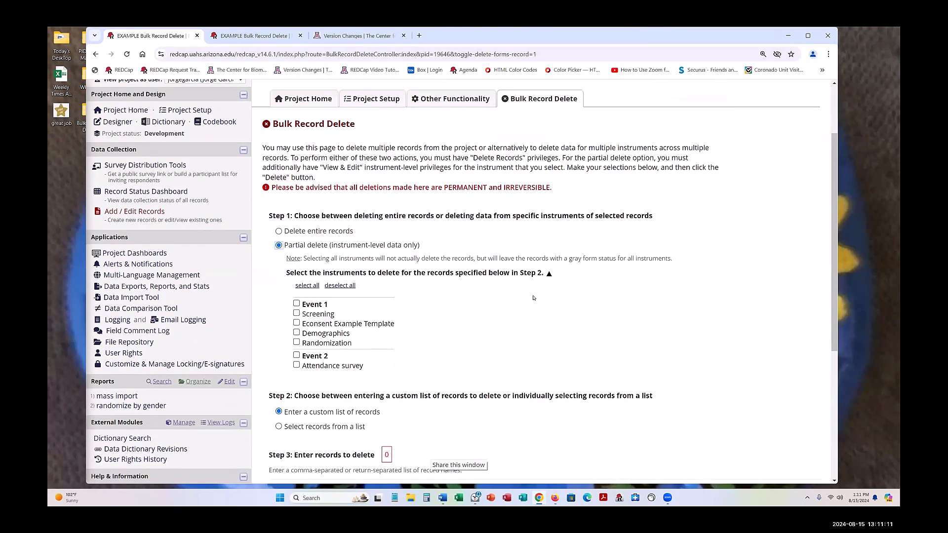
pyautogui.click(307, 286)
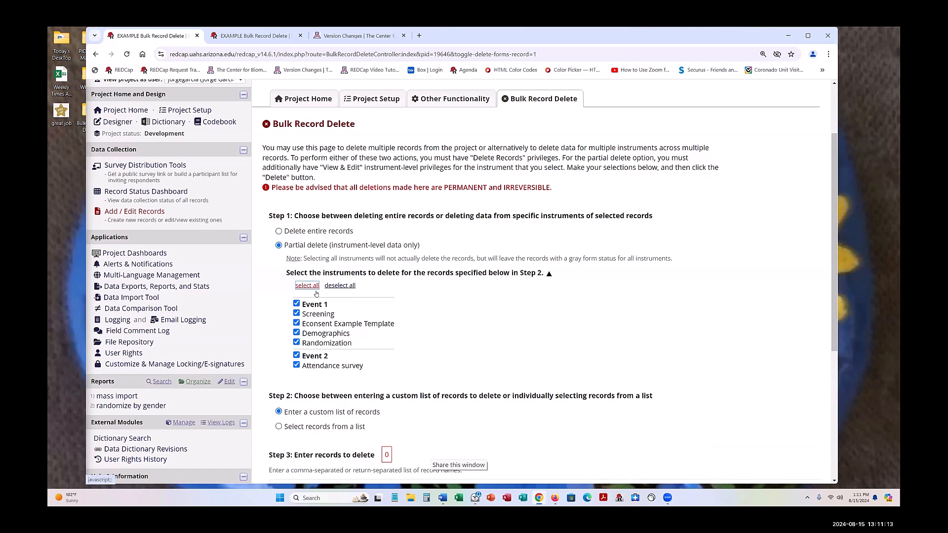
pyautogui.scroll(-2, 507, 334)
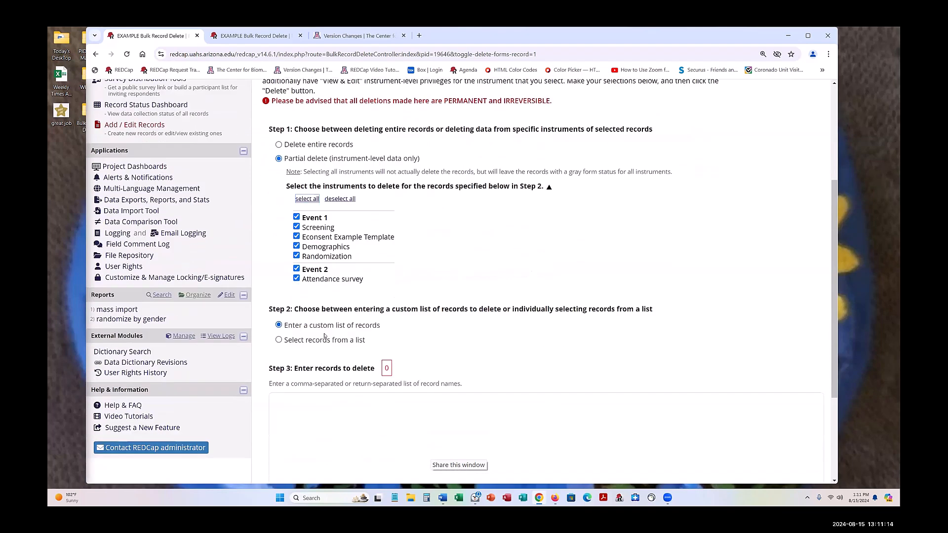
# - Choose to select records from a list, and mark records 63, 64, 65, 66, 67 and 68 for deletion
pyautogui.click(278, 340)
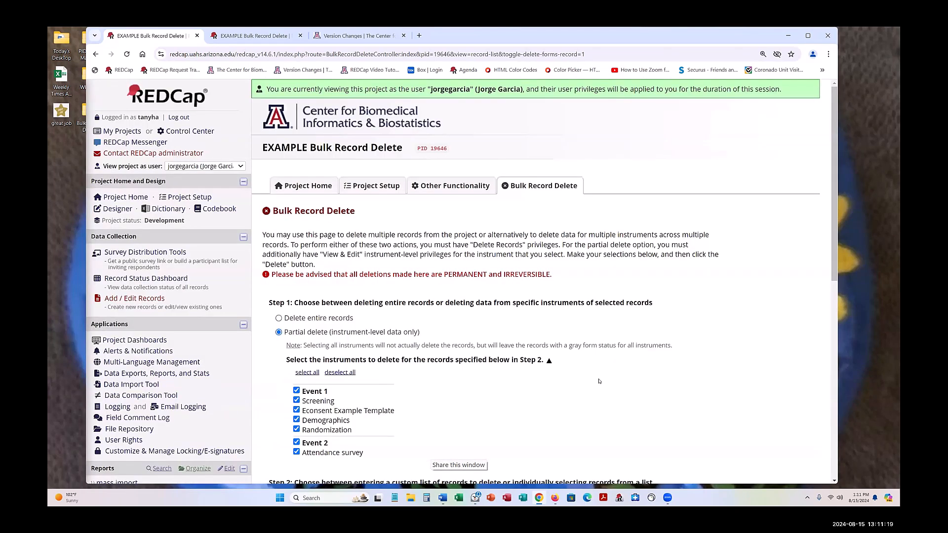
pyautogui.scroll(-1, 598, 381)
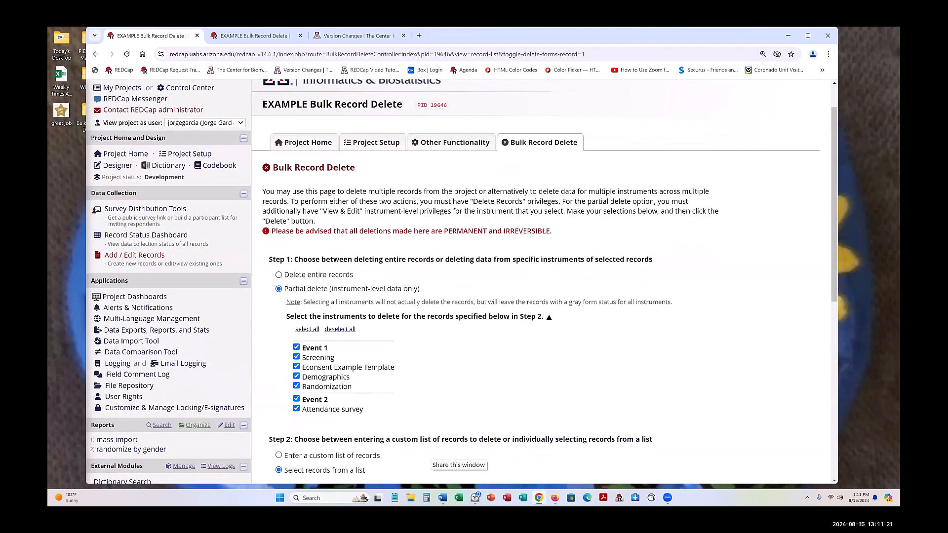
pyautogui.click(443, 498)
pyautogui.scroll(-6, 187, 347)
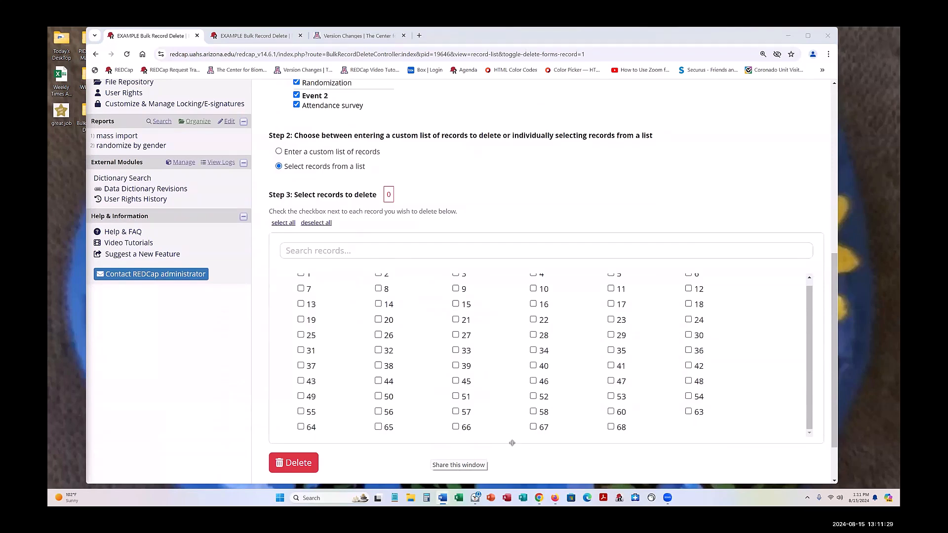
pyautogui.click(610, 427)
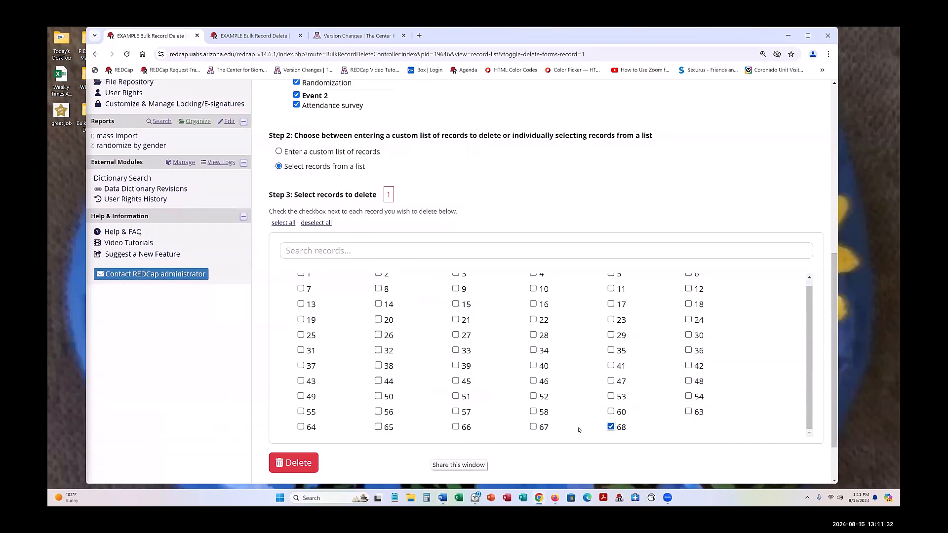
pyautogui.click(533, 427)
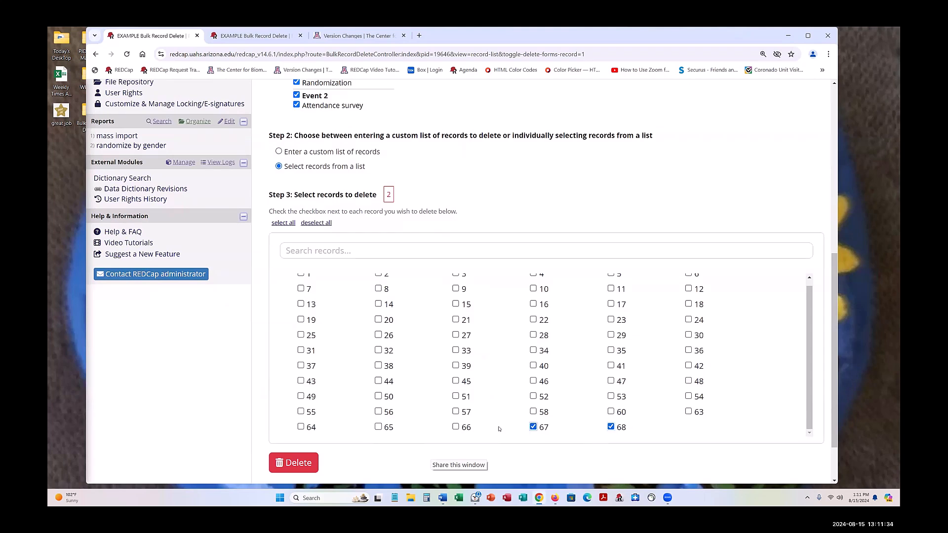
pyautogui.click(455, 427)
pyautogui.click(378, 427)
pyautogui.click(300, 427)
pyautogui.click(688, 412)
pyautogui.scroll(2, 434, 409)
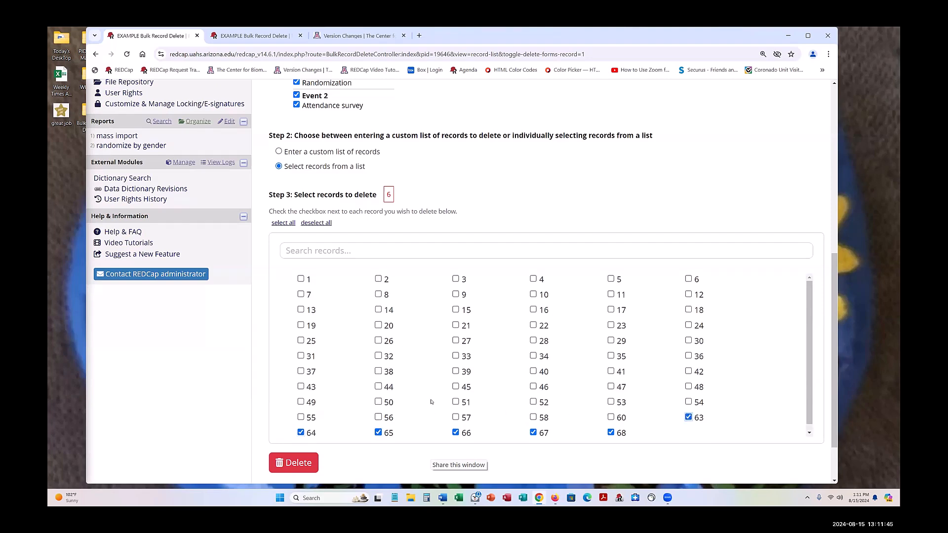
# - Permanently delete the selected instruments' data from the marked records, giving the reason "Testing Bulk Delete" and confirming with "delete"
pyautogui.scroll(3, 445, 240)
pyautogui.scroll(2, 445, 240)
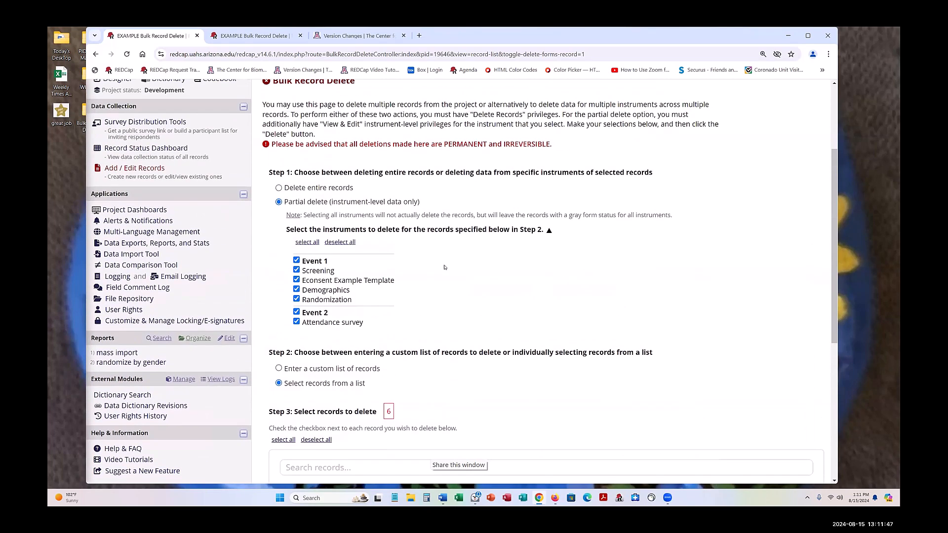
pyautogui.scroll(-6, 453, 266)
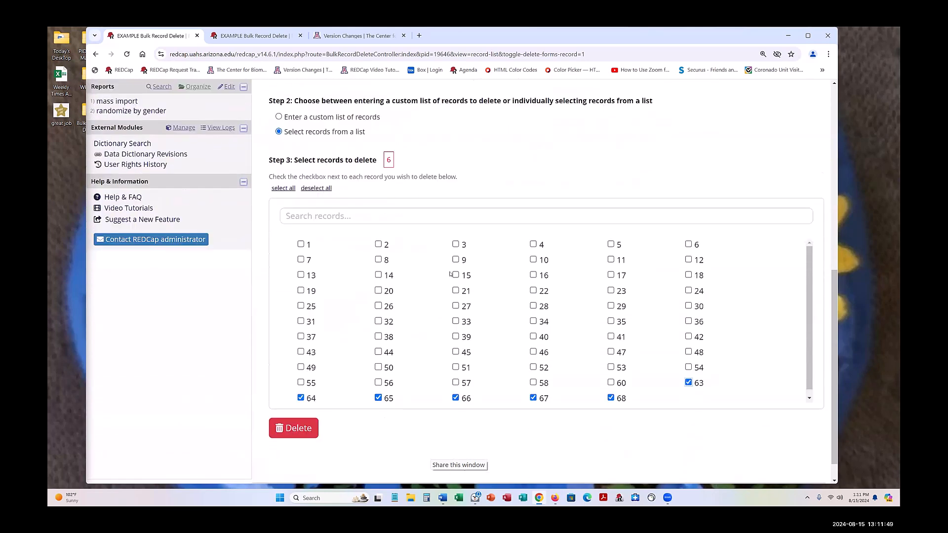
pyautogui.click(303, 406)
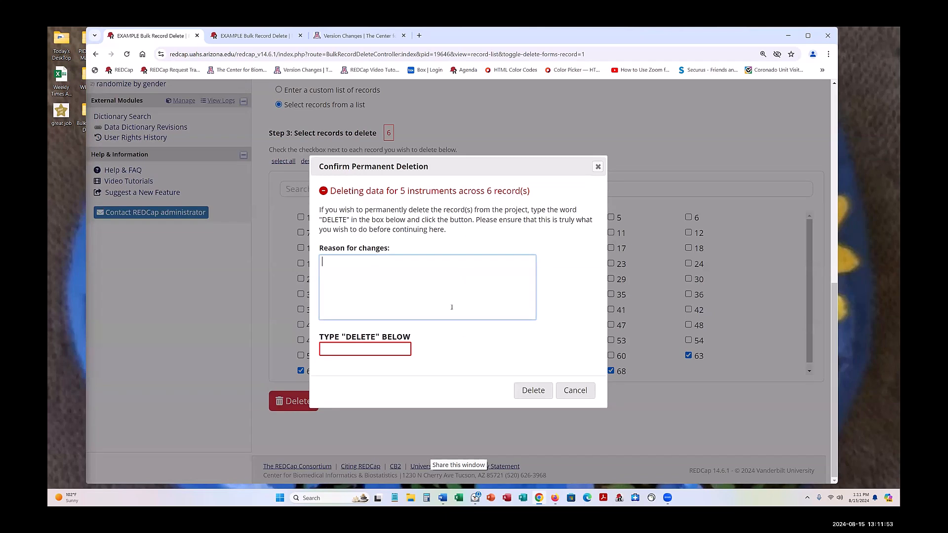
pyautogui.write('Testing Bulk Delete')
pyautogui.click(322, 342)
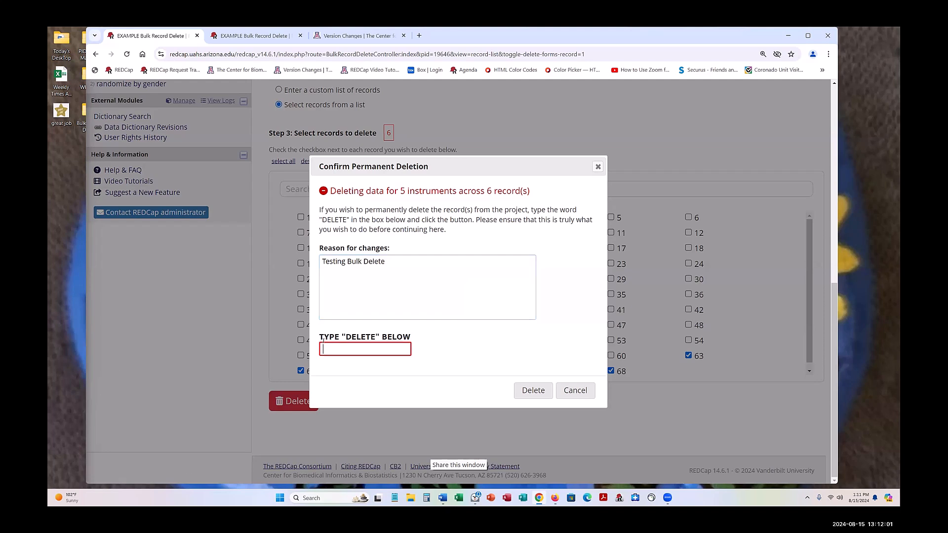
pyautogui.write('delete')
pyautogui.click(533, 390)
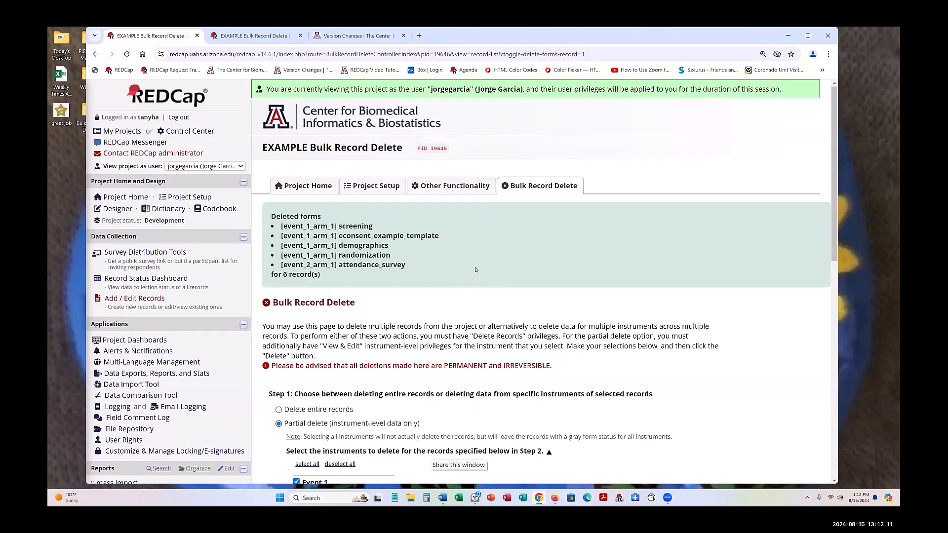
# - Review the deleted forms summary, then display all status types in the Record Status Dashboard
pyautogui.scroll(-3, 475, 270)
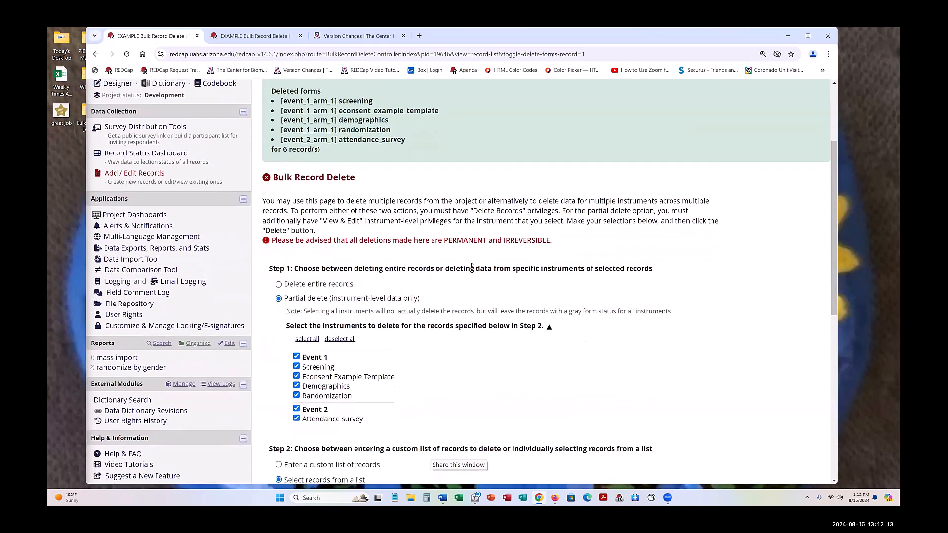
pyautogui.scroll(-1, 550, 295)
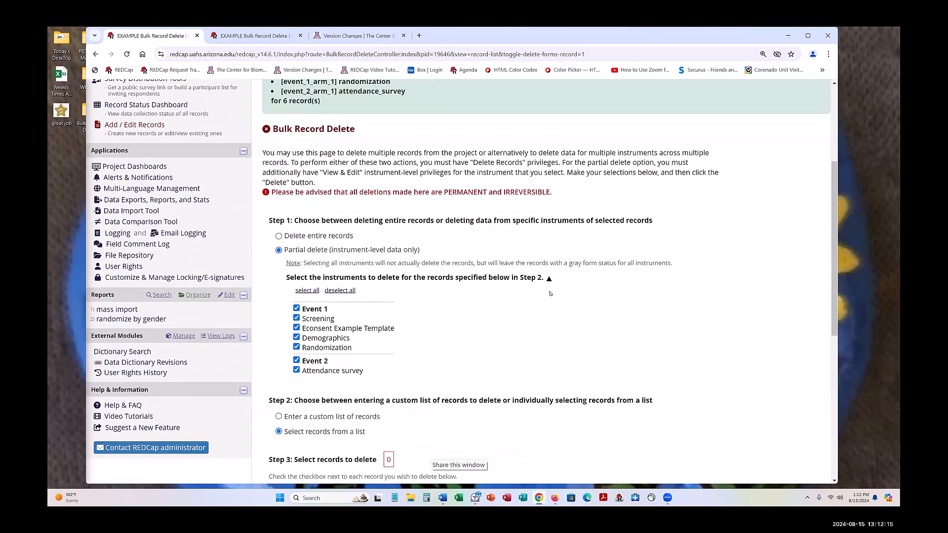
pyautogui.scroll(3, 182, 132)
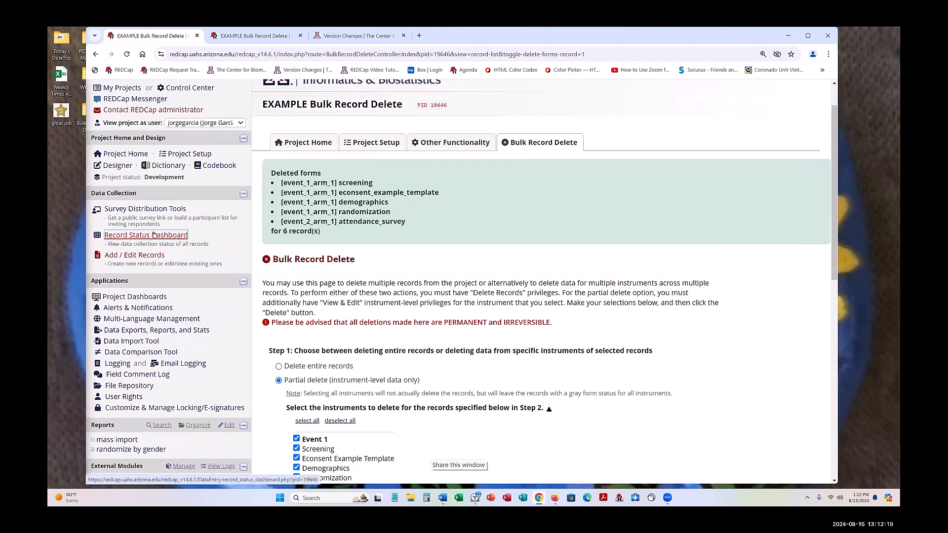
pyautogui.click(155, 235)
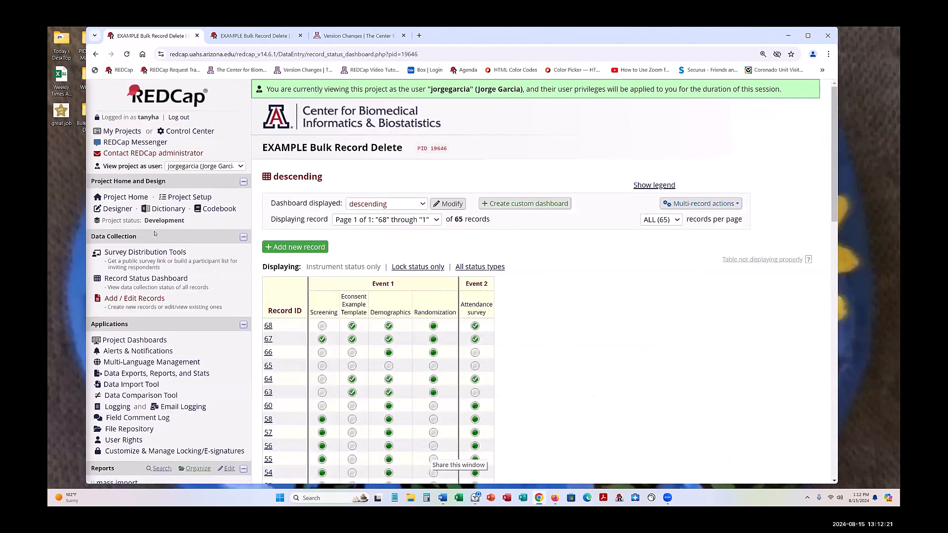
pyautogui.click(482, 267)
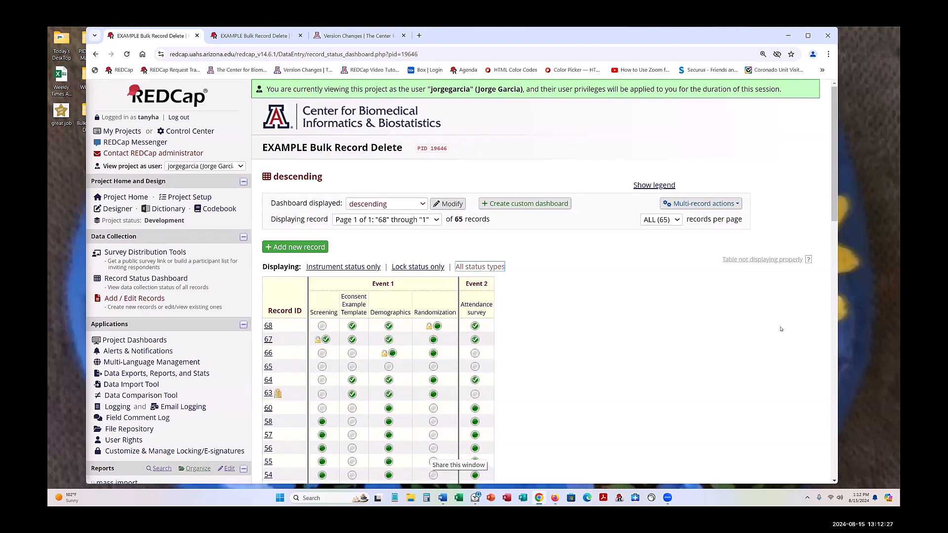
# - Switch to the Word document EXAMPLE - 14AUG2024 and compare its pre-deletion dashboard capture with the current statuses of records 63 to 68
pyautogui.click(435, 452)
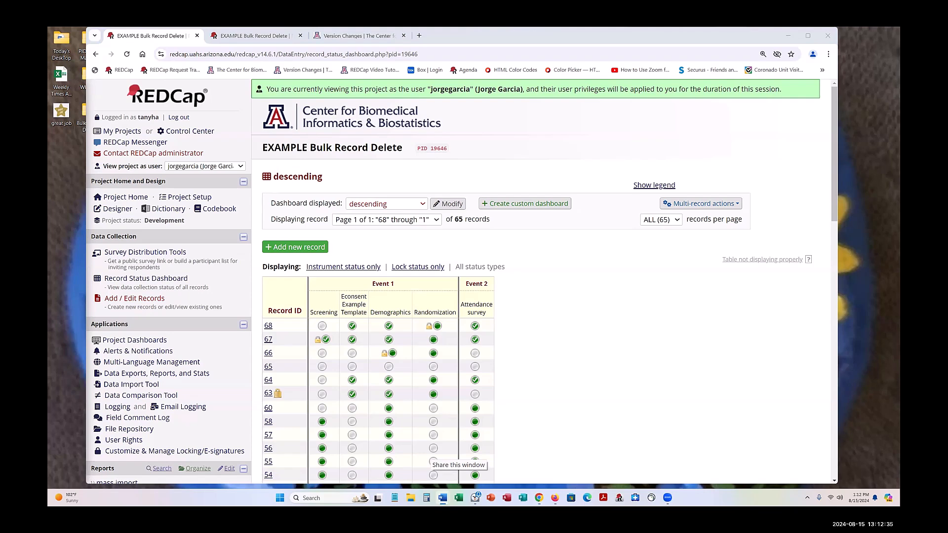
pyautogui.moveTo(655, 117); pyautogui.dragTo(655, 116)
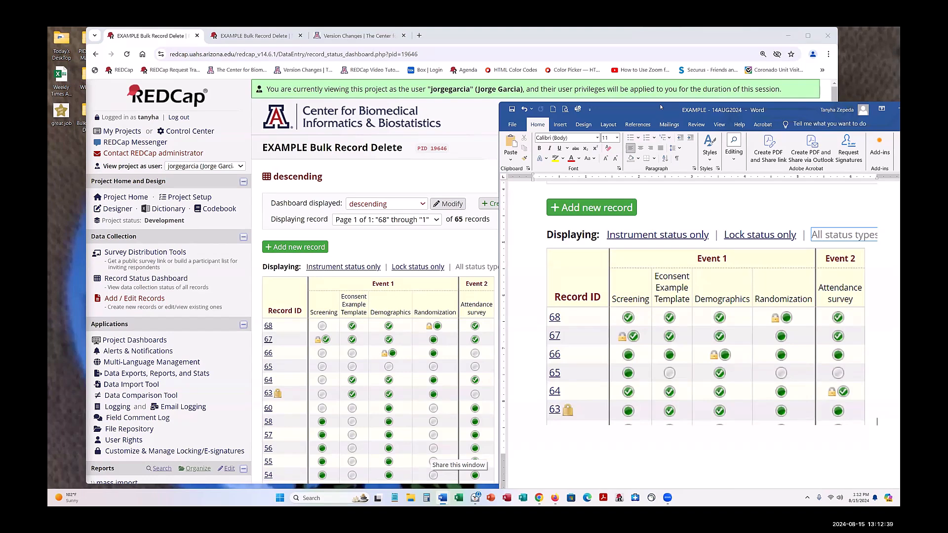
pyautogui.moveTo(659, 104); pyautogui.dragTo(661, 78)
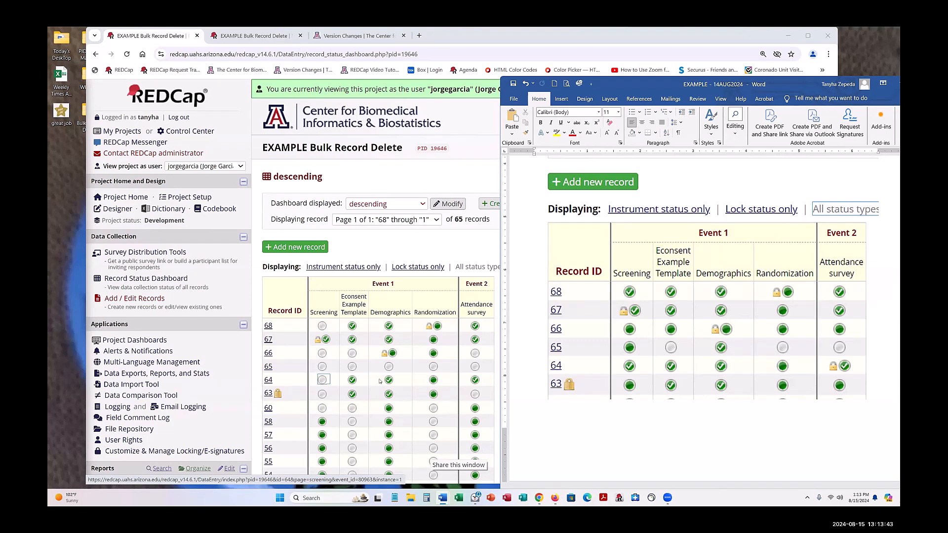
pyautogui.click(478, 271)
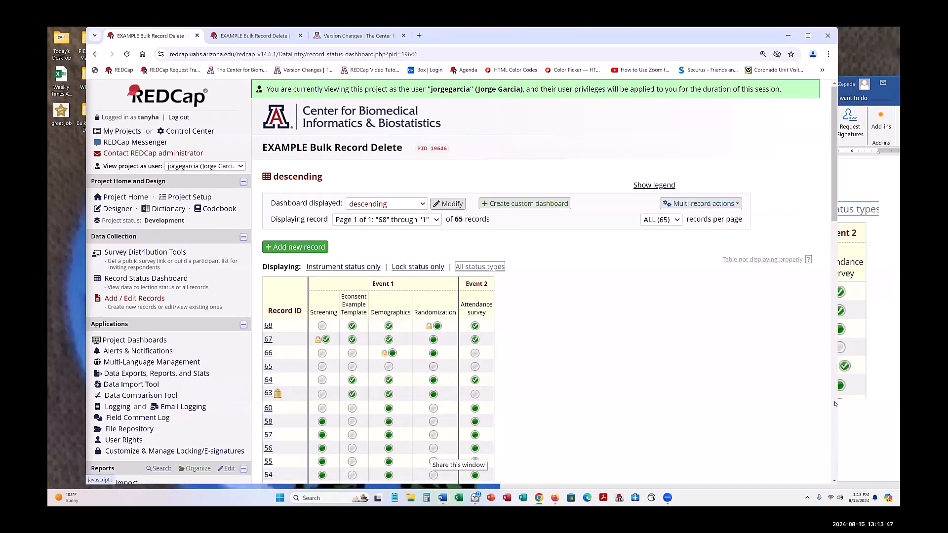
pyautogui.hotkey('alt', 'Tab')
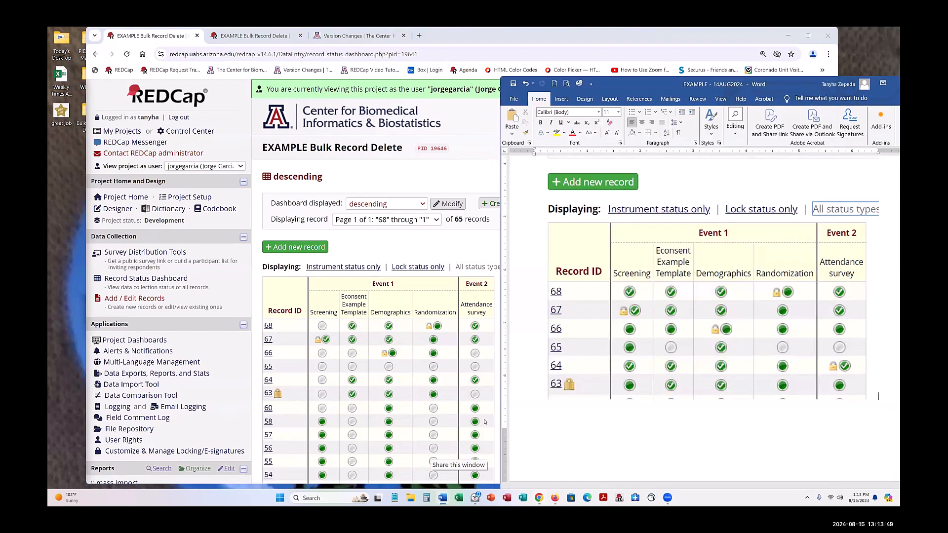
pyautogui.scroll(-1, 371, 365)
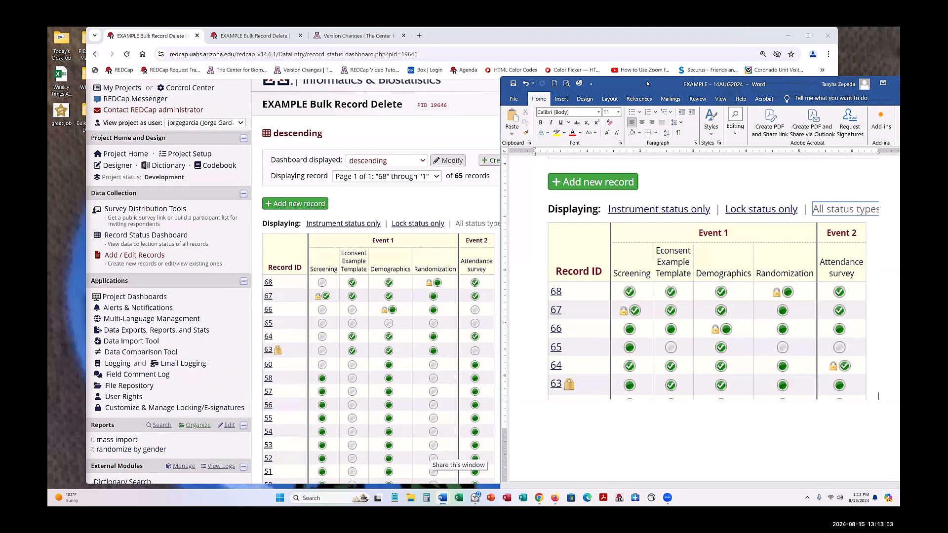
pyautogui.moveTo(648, 83); pyautogui.dragTo(899, 83)
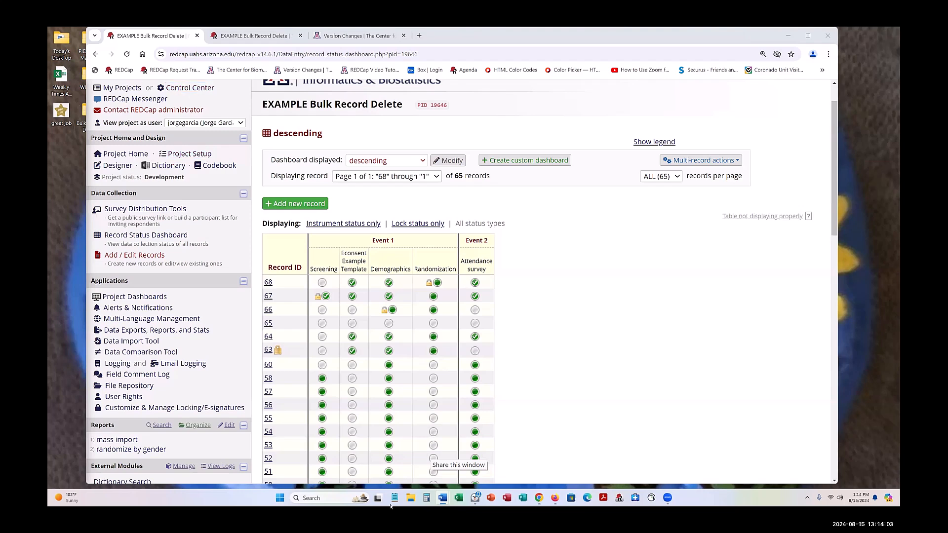
# - Open Bulk Record Delete from the dashboard's multi-record actions, keep "Delete entire records", and choose to select records from a list
pyautogui.click(694, 162)
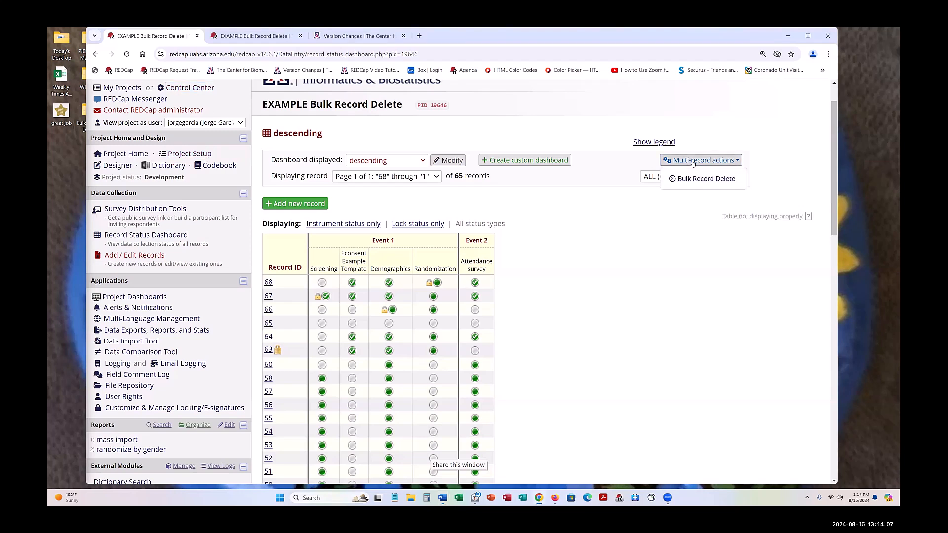
pyautogui.scroll(2, 514, 373)
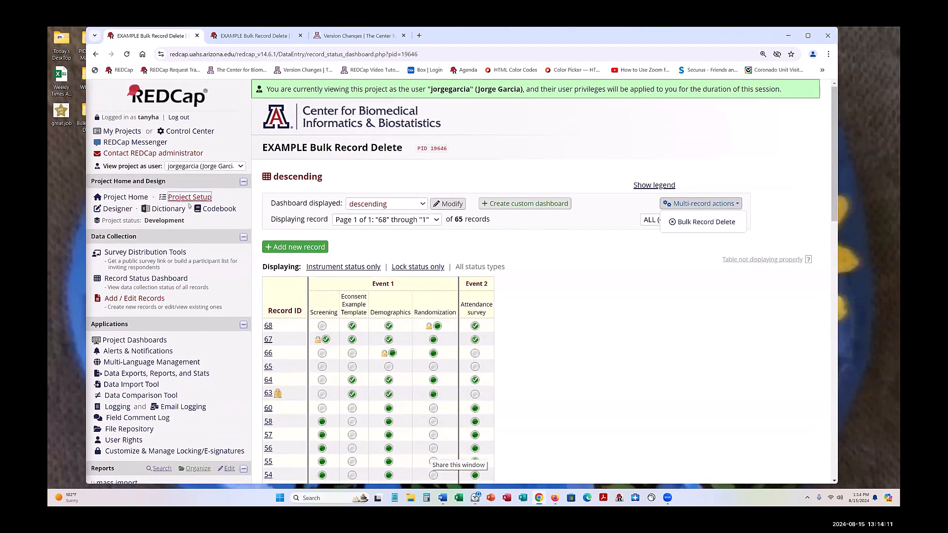
pyautogui.click(689, 222)
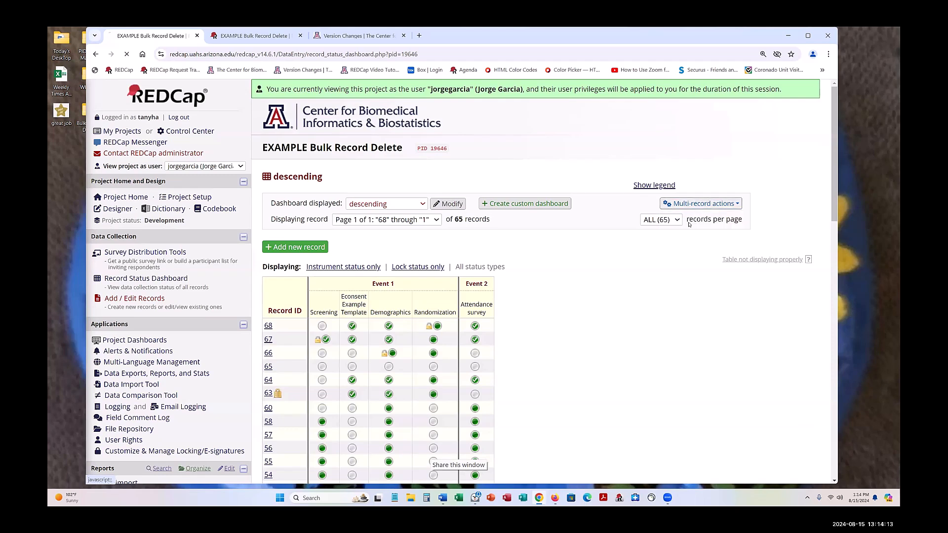
pyautogui.scroll(-1, 500, 302)
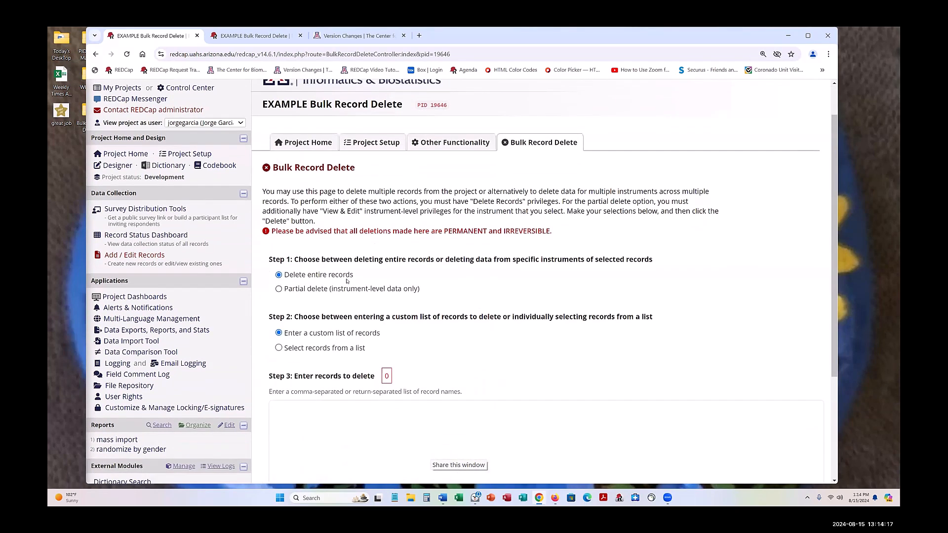
pyautogui.click(279, 348)
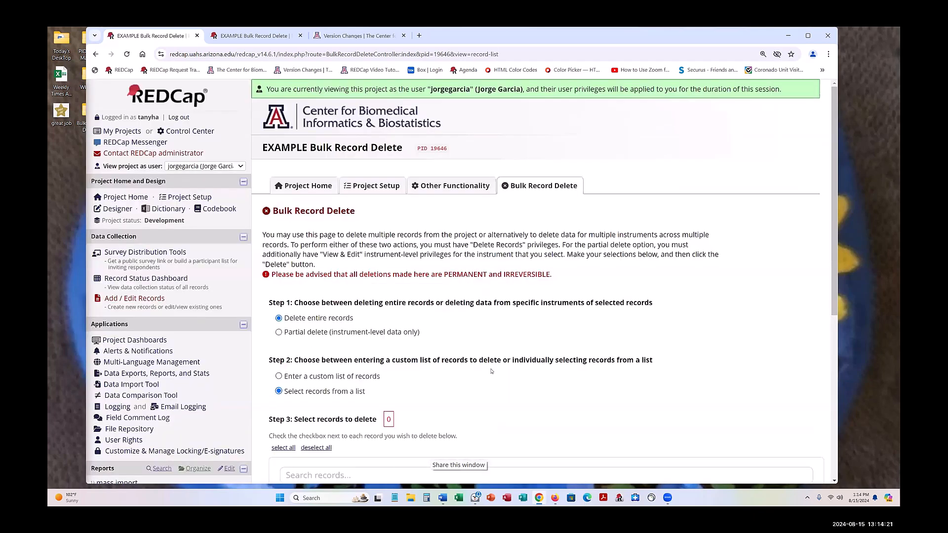
# - Try to delete records 63 and 66 entirely, confirming the permanent deletion with "delete"
pyautogui.scroll(-3, 495, 356)
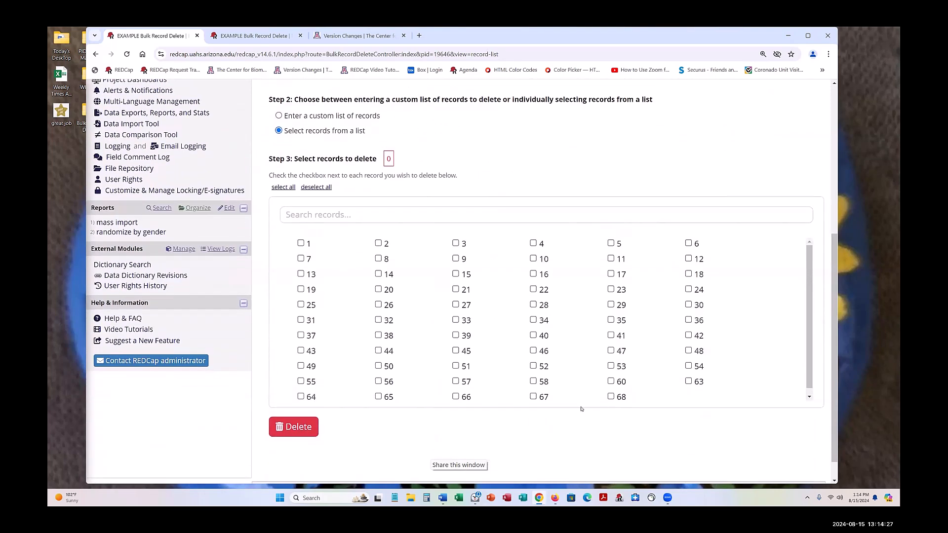
pyautogui.click(455, 396)
pyautogui.click(688, 382)
pyautogui.click(295, 428)
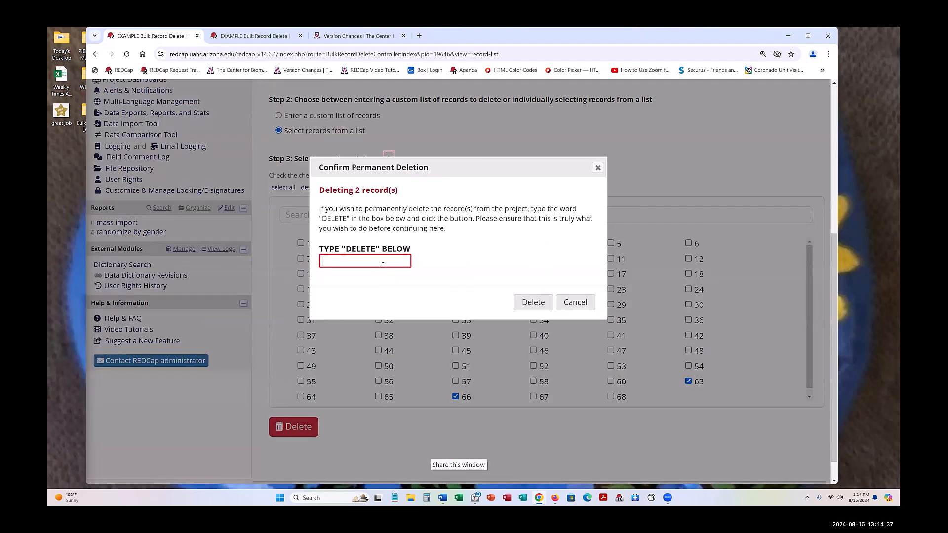
pyautogui.write('delete')
pyautogui.click(533, 302)
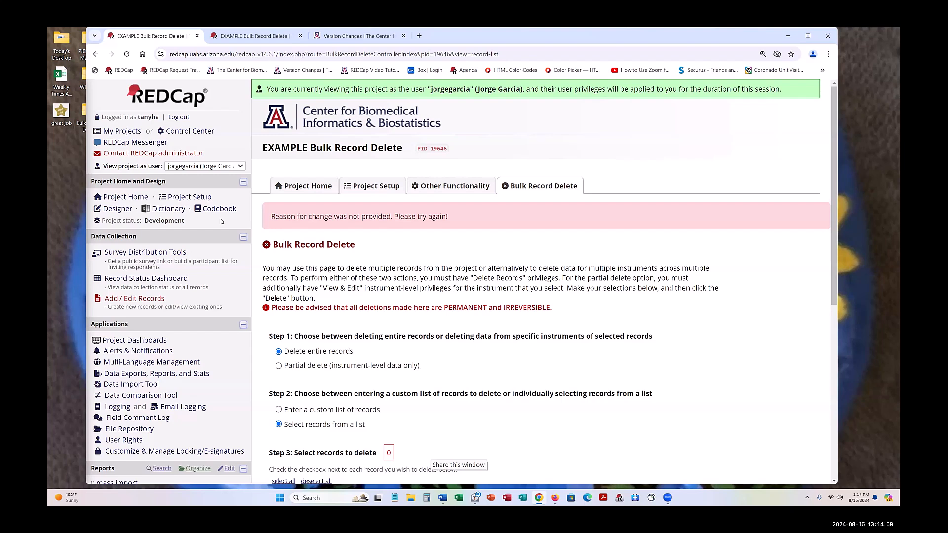
# - Turn off "Require a 'reason' when making changes to existing records?" in the project's additional customizations and save
pyautogui.click(188, 198)
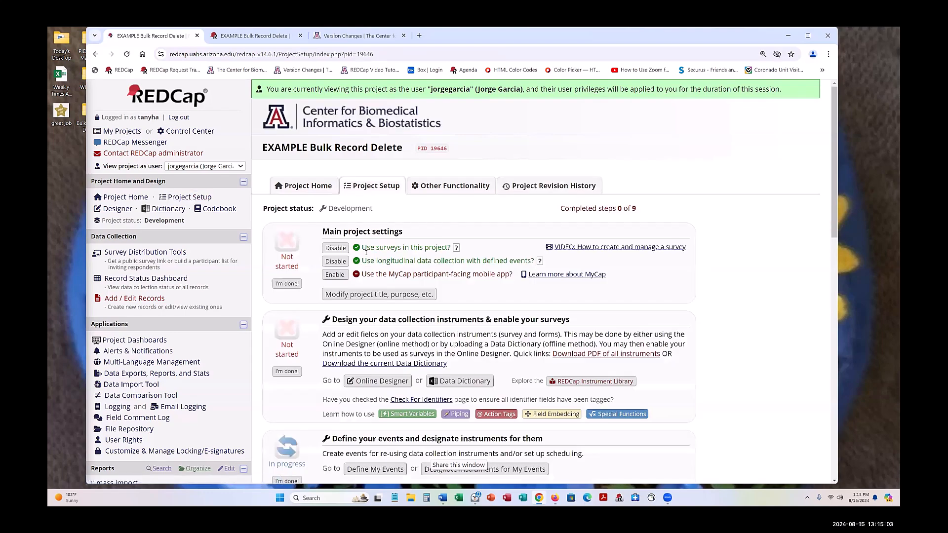
pyautogui.scroll(-5, 389, 299)
pyautogui.scroll(-1, 389, 299)
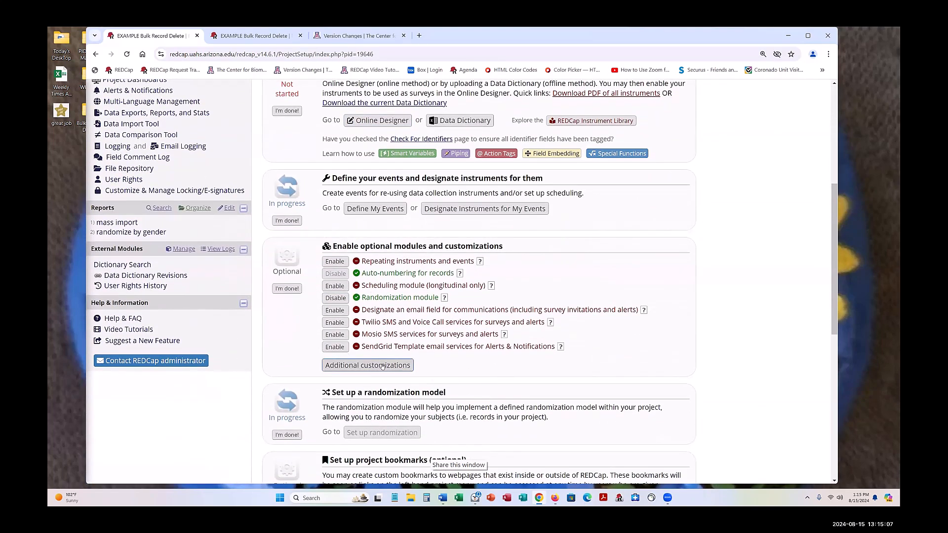
pyautogui.click(383, 366)
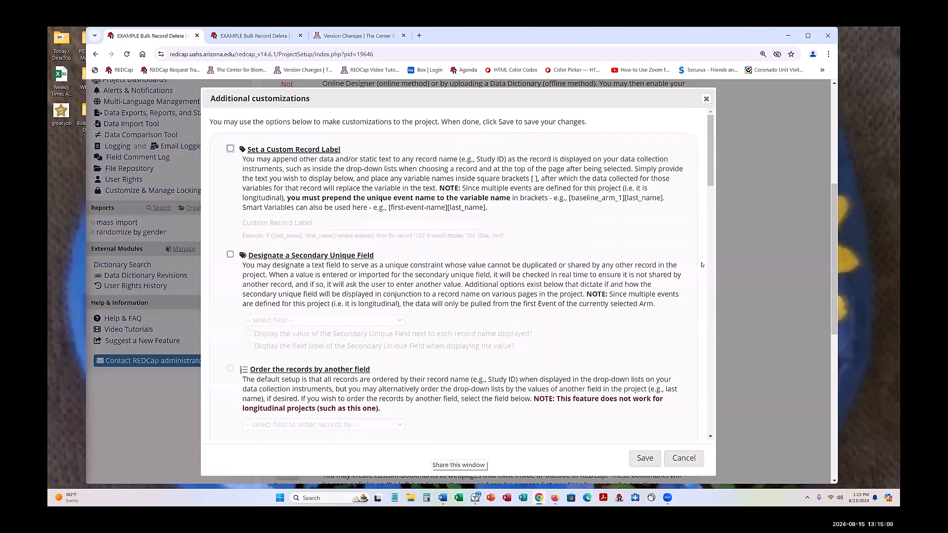
pyautogui.moveTo(712, 160); pyautogui.dragTo(705, 316)
pyautogui.scroll(-7, 705, 317)
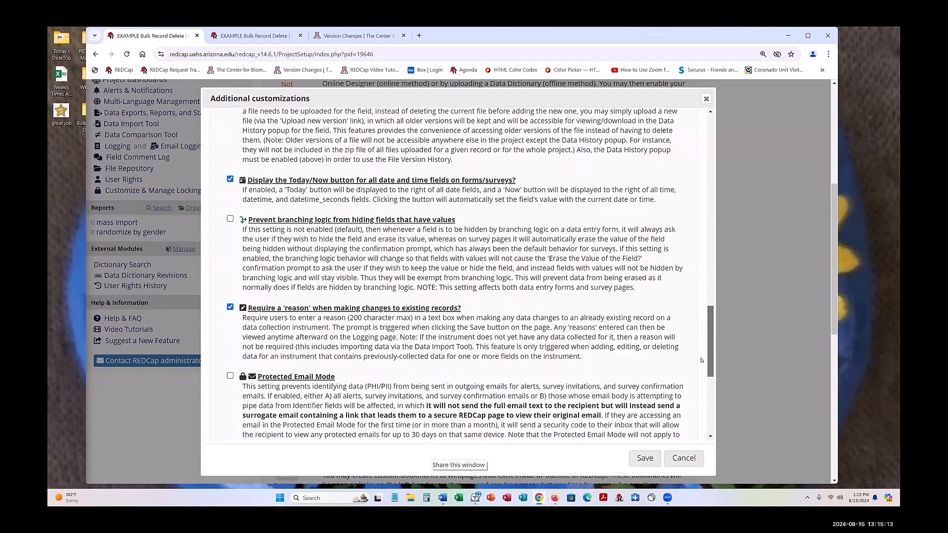
pyautogui.click(230, 276)
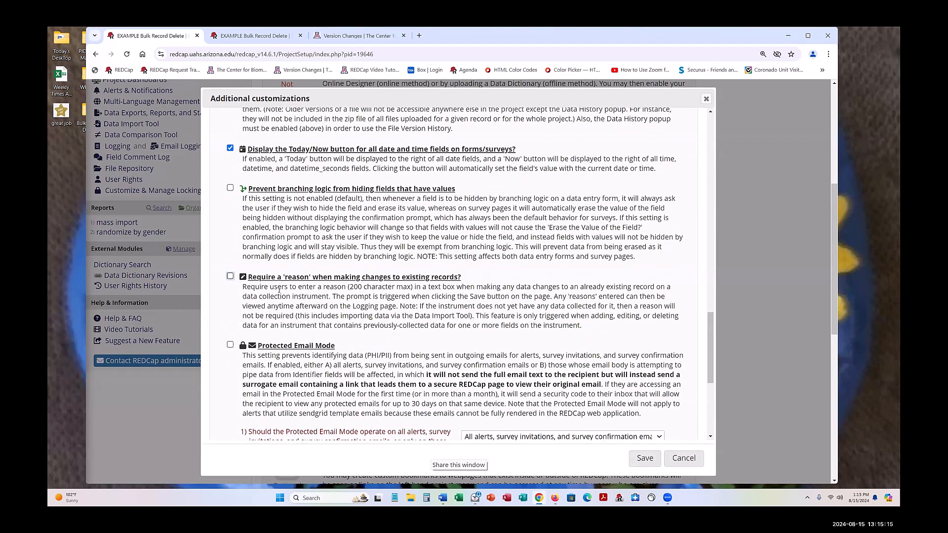
pyautogui.click(646, 461)
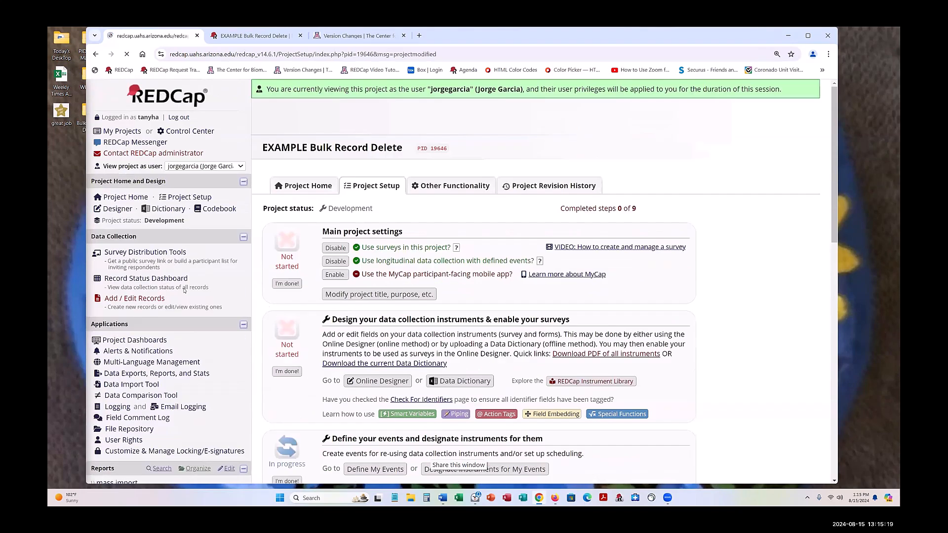
# - Show all status types in the Record Status Dashboard and open Bulk Record Delete from its multi-record actions
pyautogui.click(169, 281)
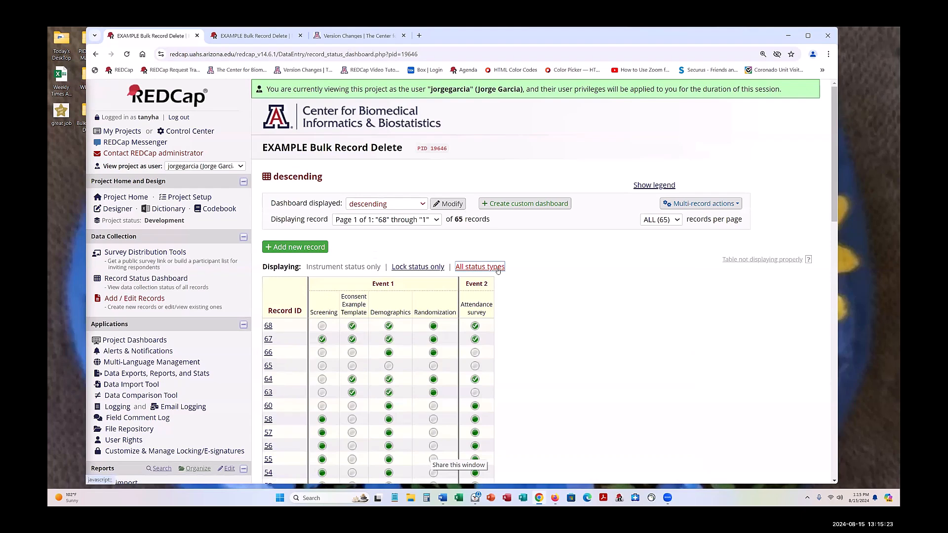
pyautogui.click(497, 269)
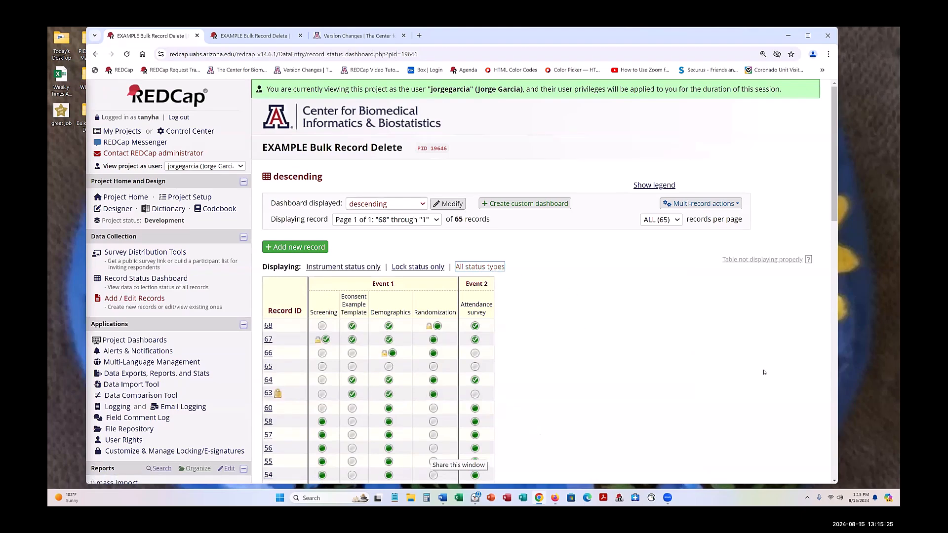
pyautogui.click(682, 204)
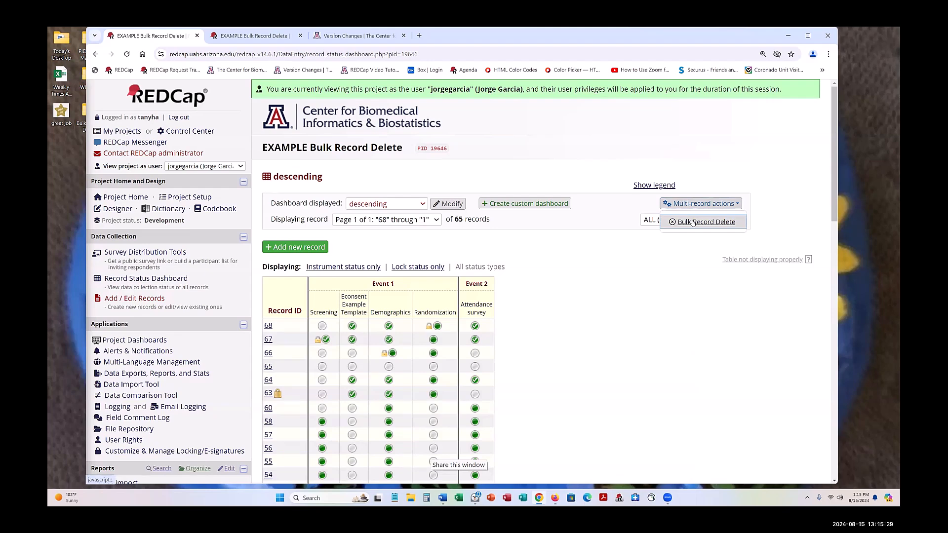
pyautogui.click(693, 223)
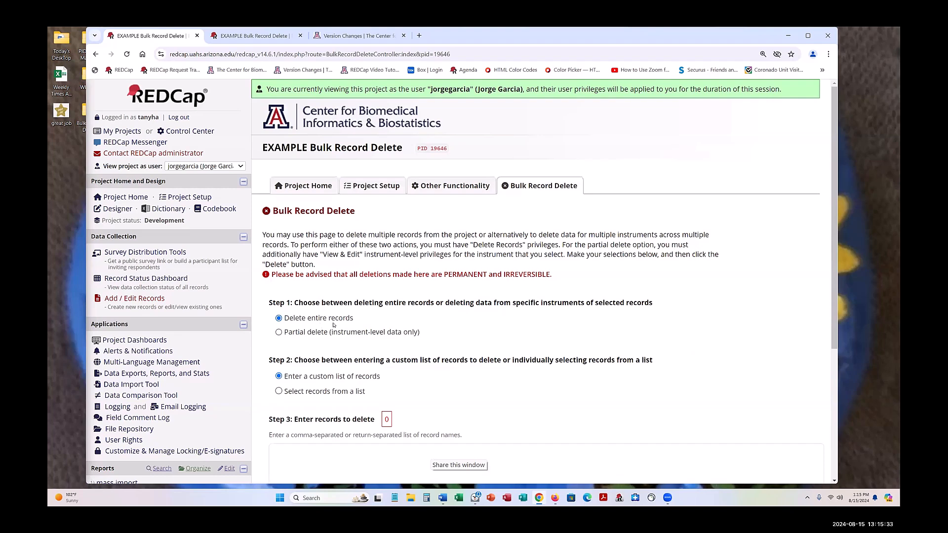
# - Select records 63 and 65 from a list and delete them entirely, confirming the permanent deletion with "delete"
pyautogui.click(279, 391)
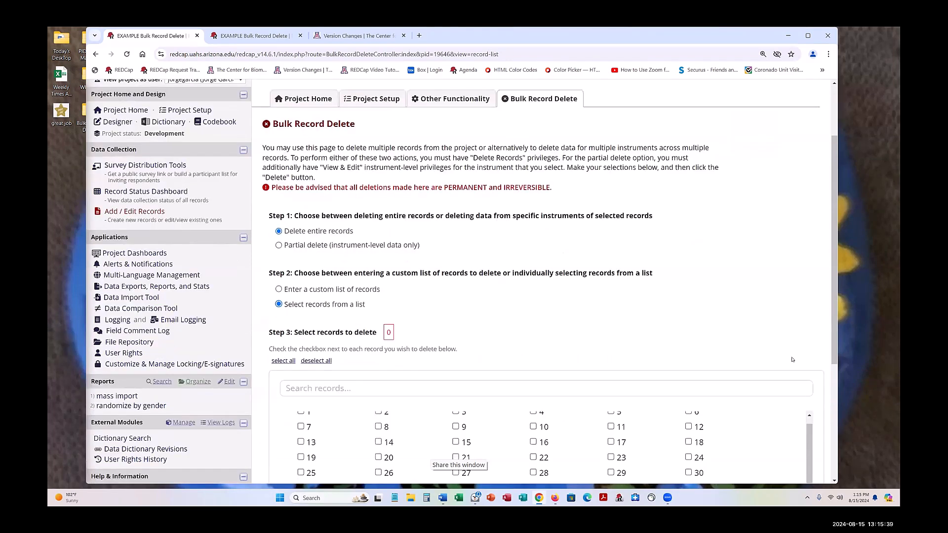
pyautogui.scroll(-5, 494, 395)
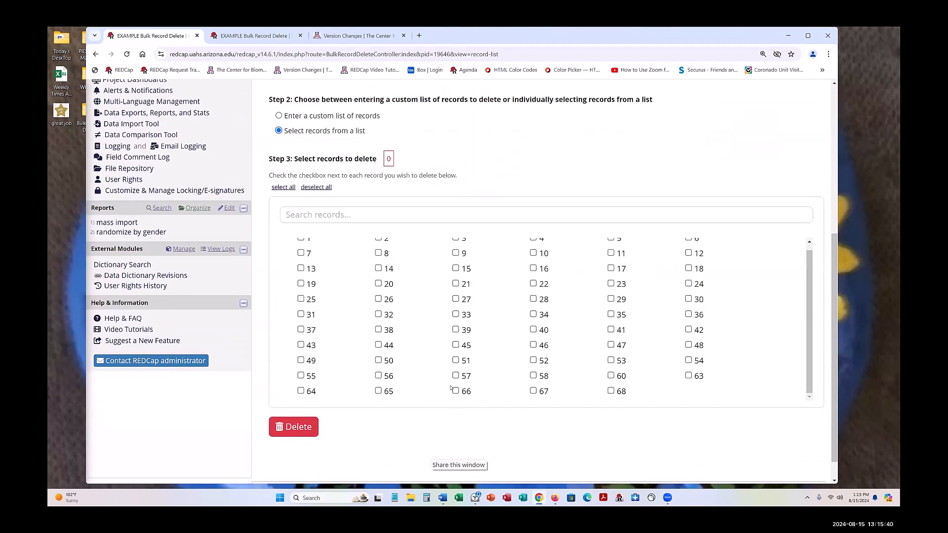
pyautogui.click(689, 376)
pyautogui.click(378, 391)
pyautogui.click(303, 433)
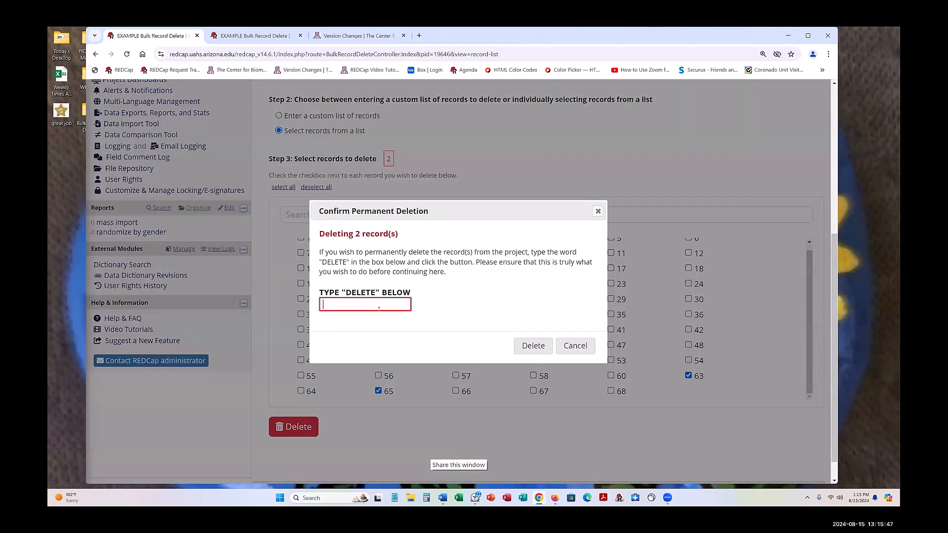
pyautogui.write('delete')
pyautogui.click(534, 346)
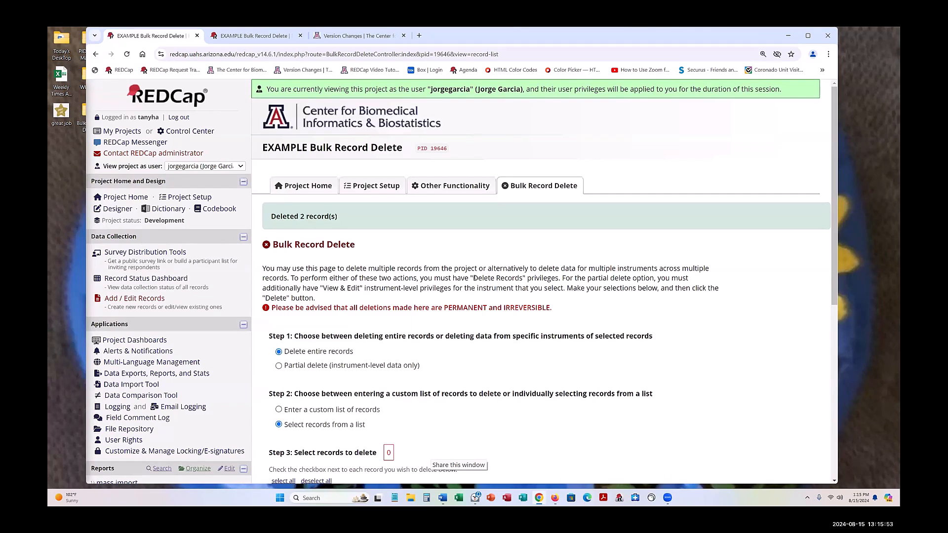
# - Return to the Record Status Dashboard and check the record list for the deleted records 63 and 65
pyautogui.scroll(-1, 655, 314)
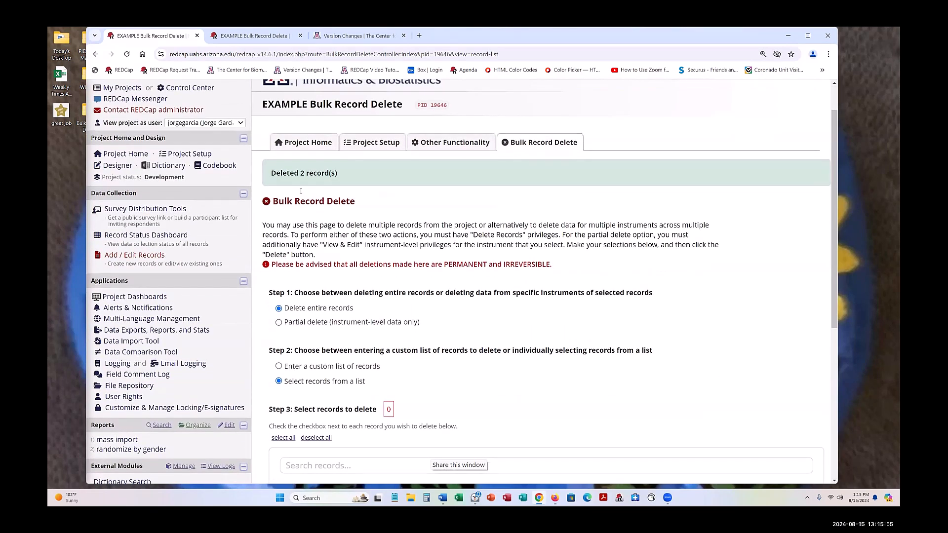
pyautogui.click(175, 236)
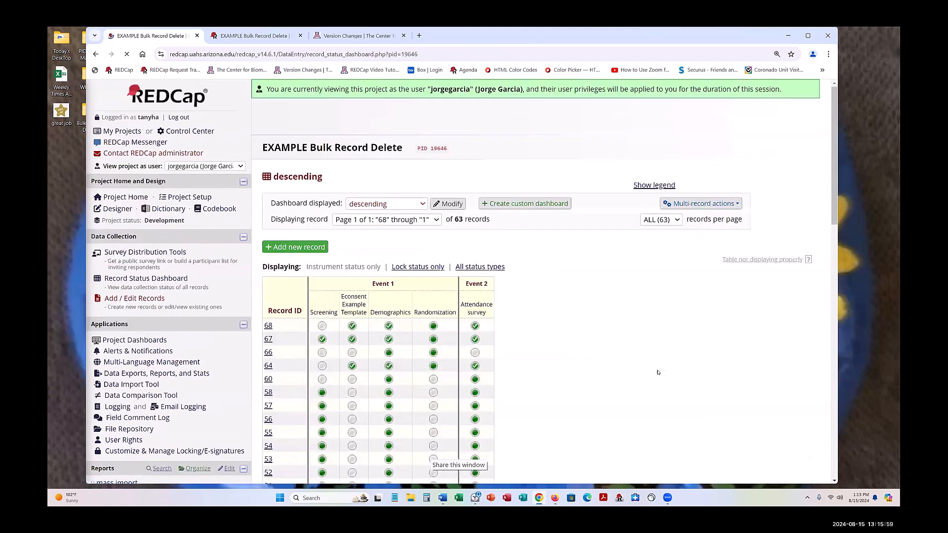
pyautogui.scroll(-3, 232, 165)
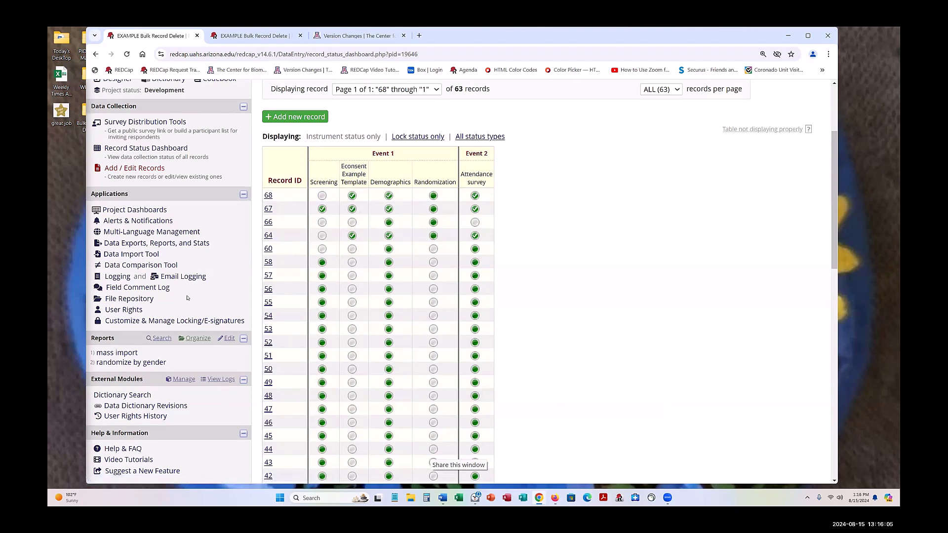
pyautogui.scroll(-1, 187, 298)
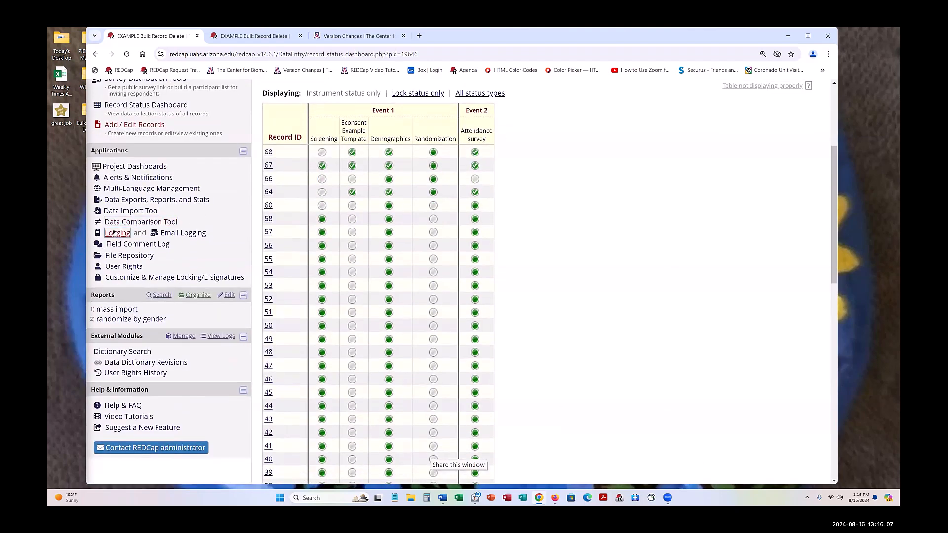
# - Open the project's Logging page and examine the entries for the deletion of records 63 and 65
pyautogui.click(112, 233)
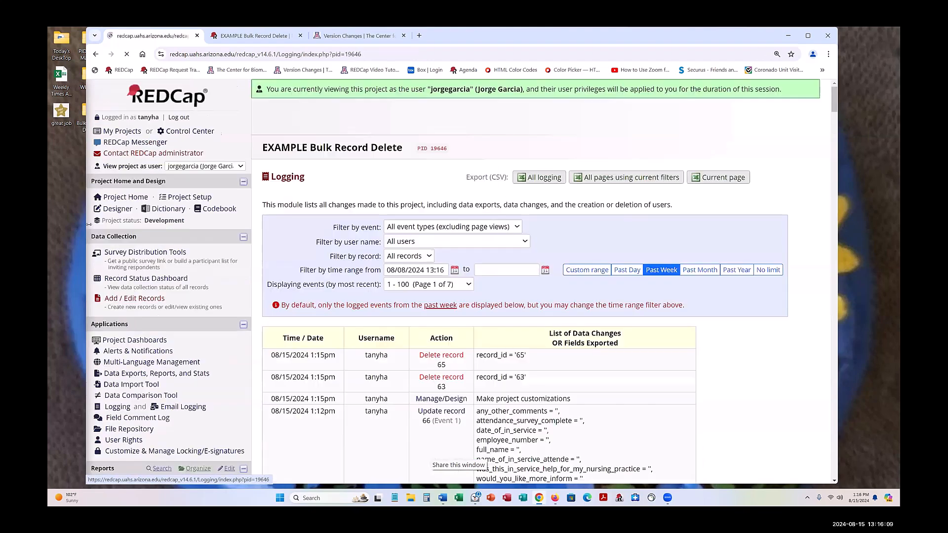
pyautogui.scroll(-2, 646, 365)
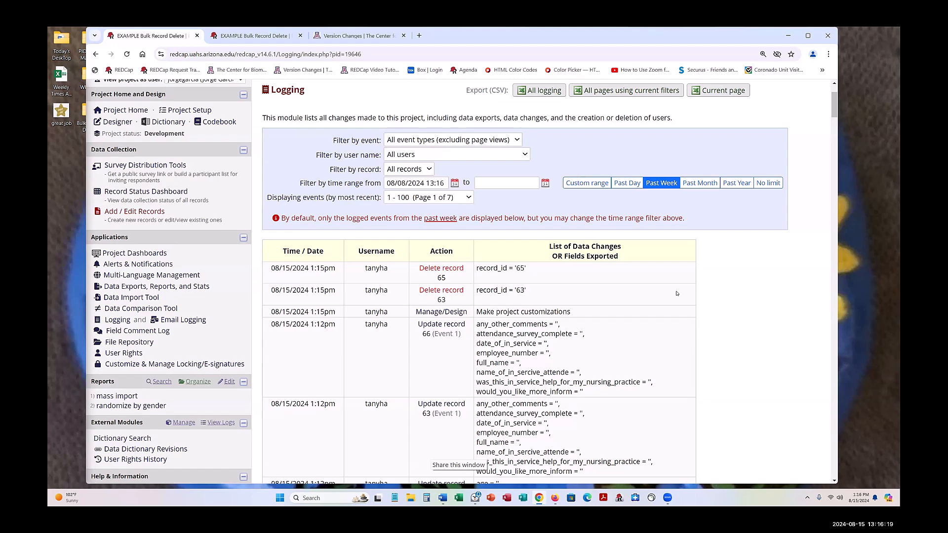
pyautogui.scroll(-2, 676, 294)
pyautogui.scroll(3, 200, 196)
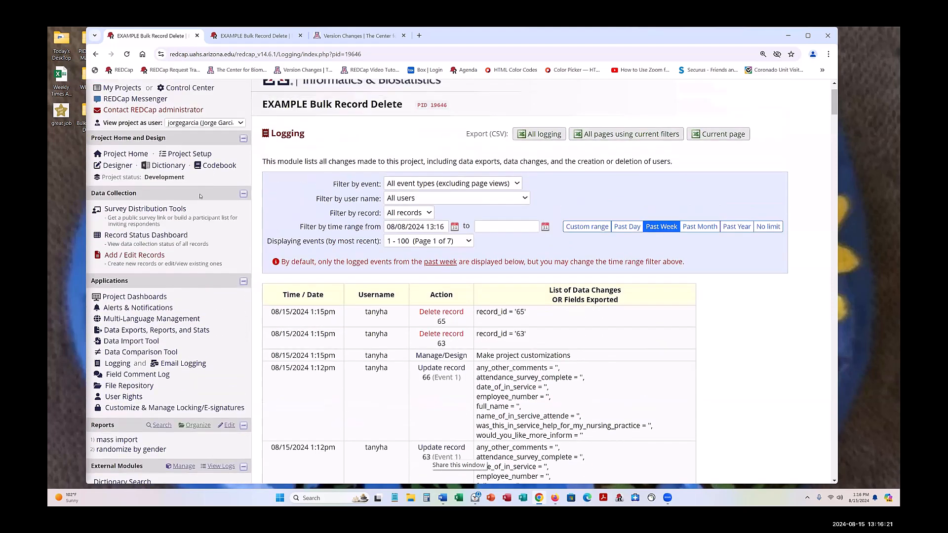
# - Turn on "Require a 'reason' when making changes to existing records?" in the project's additional customizations and save
pyautogui.click(199, 154)
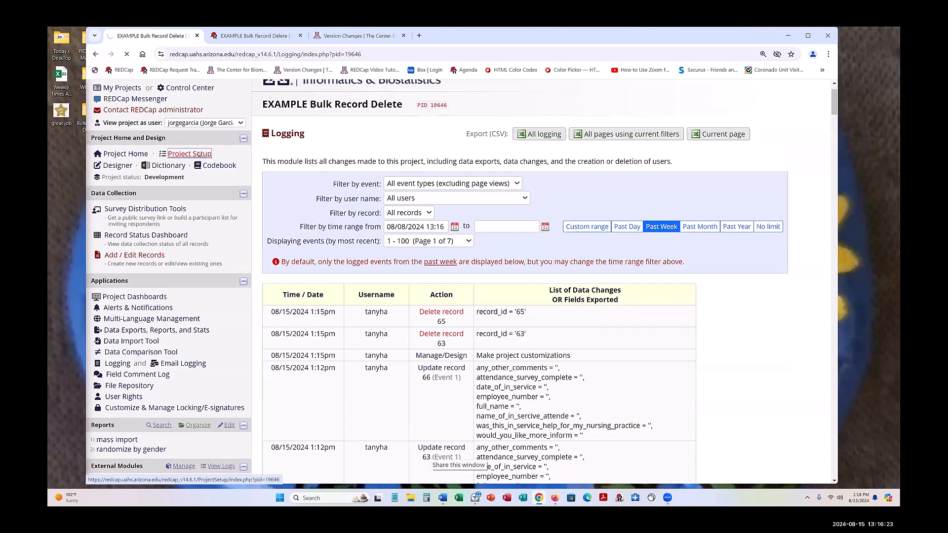
pyautogui.scroll(-6, 378, 323)
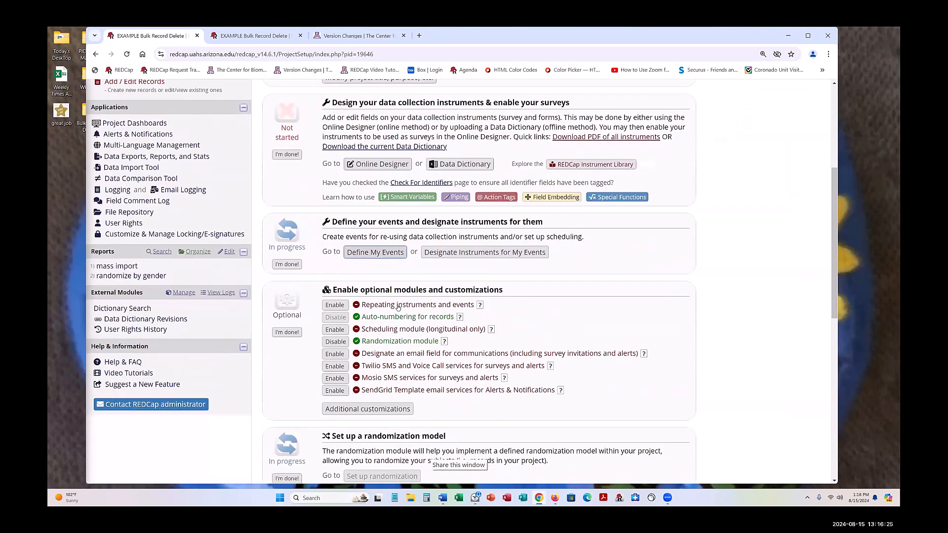
pyautogui.click(378, 322)
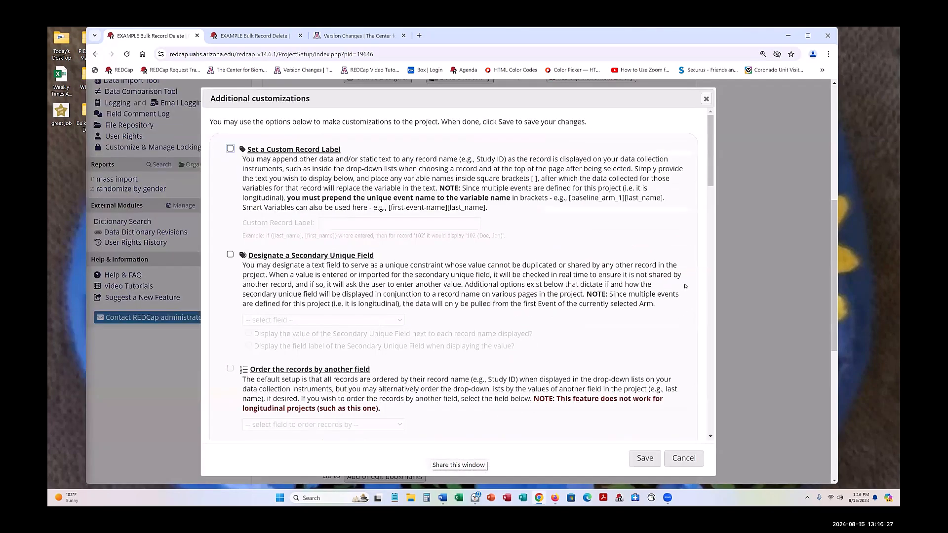
pyautogui.moveTo(707, 181); pyautogui.dragTo(706, 393)
pyautogui.click(229, 182)
pyautogui.click(639, 458)
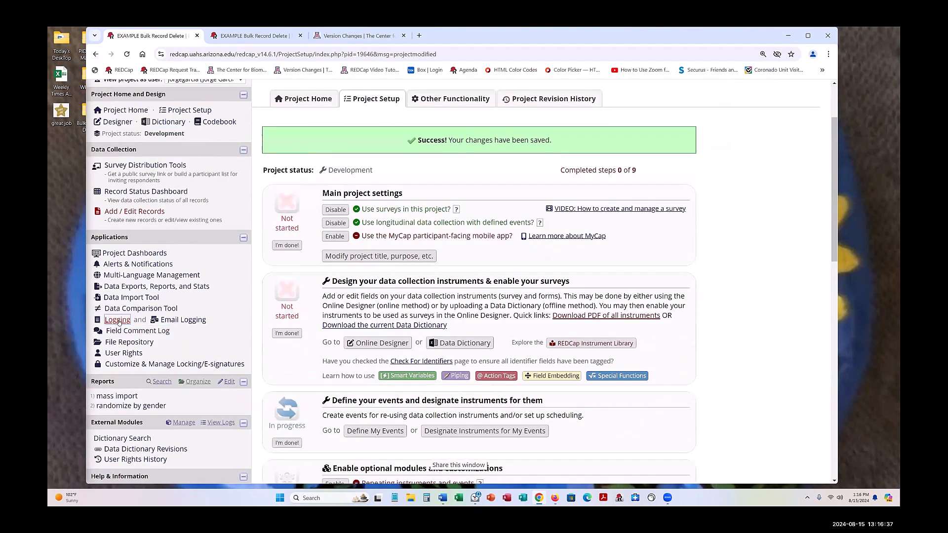
# - Reopen the Logging page and compare the "Reason for Data Change(s)" column for entire-record deletions and partial deletions
pyautogui.click(118, 320)
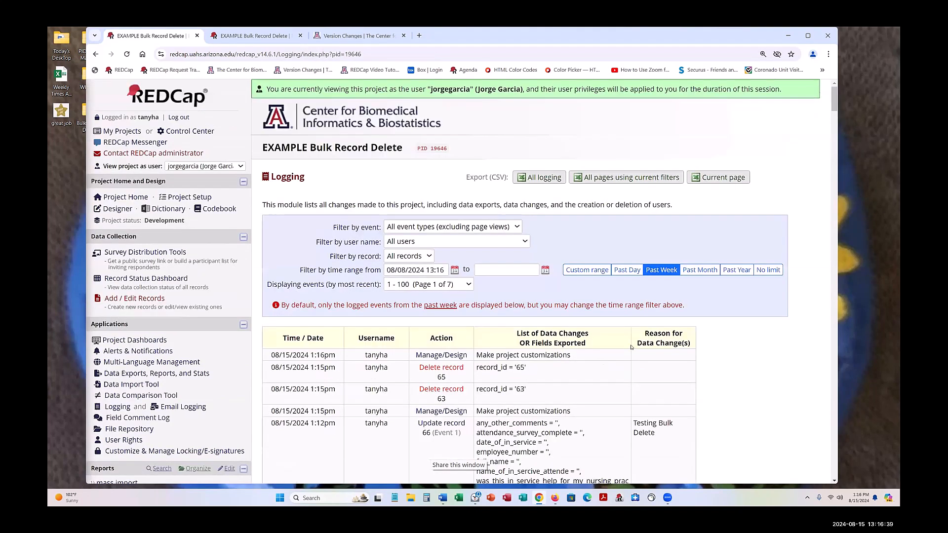
pyautogui.scroll(-2, 805, 331)
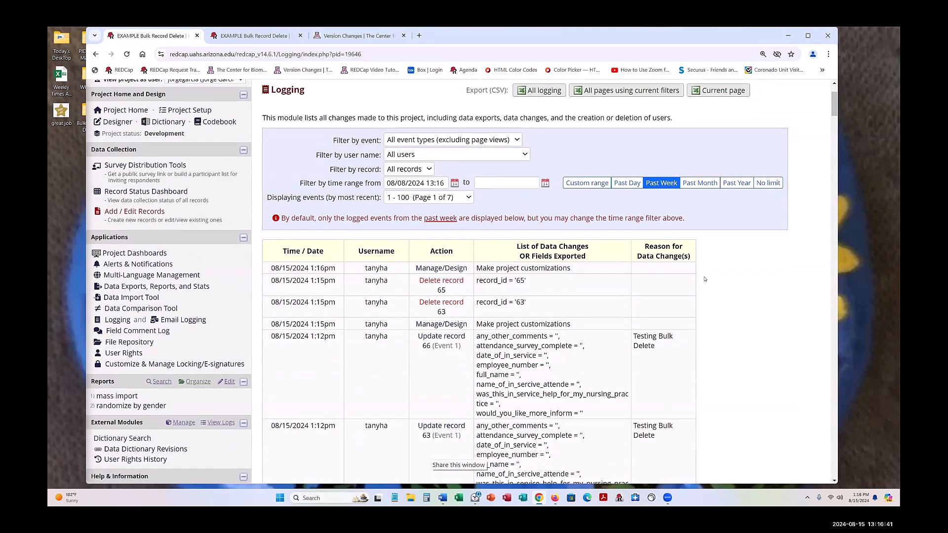
pyautogui.scroll(-1, 690, 315)
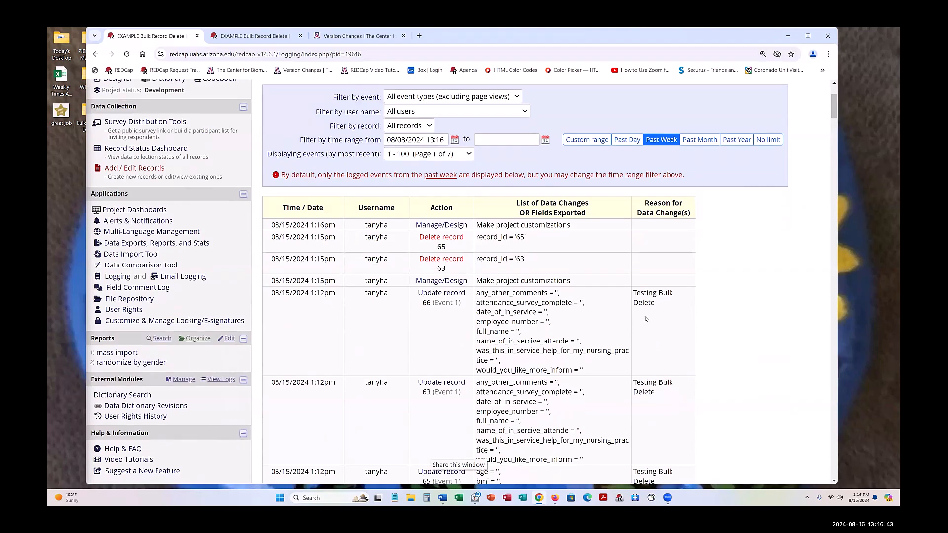
pyautogui.scroll(-3, 690, 314)
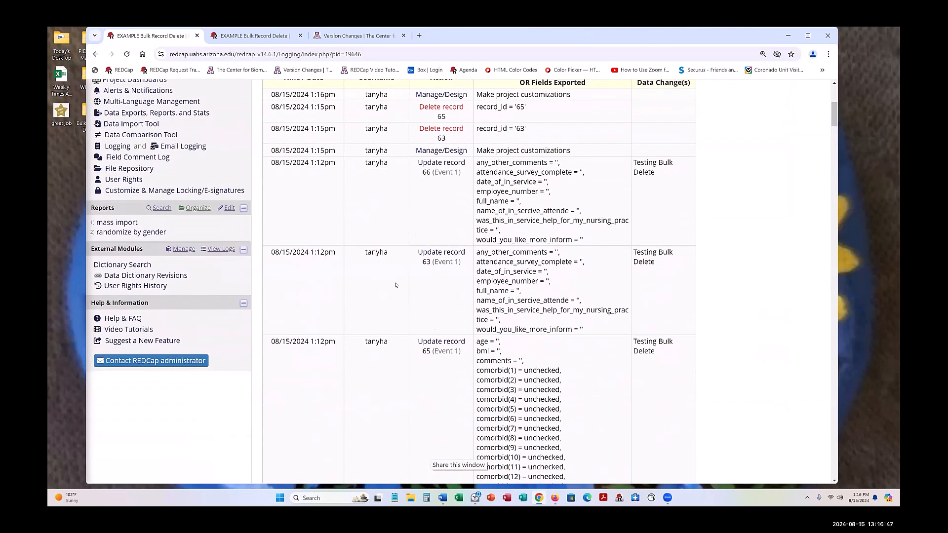
pyautogui.scroll(1, 556, 282)
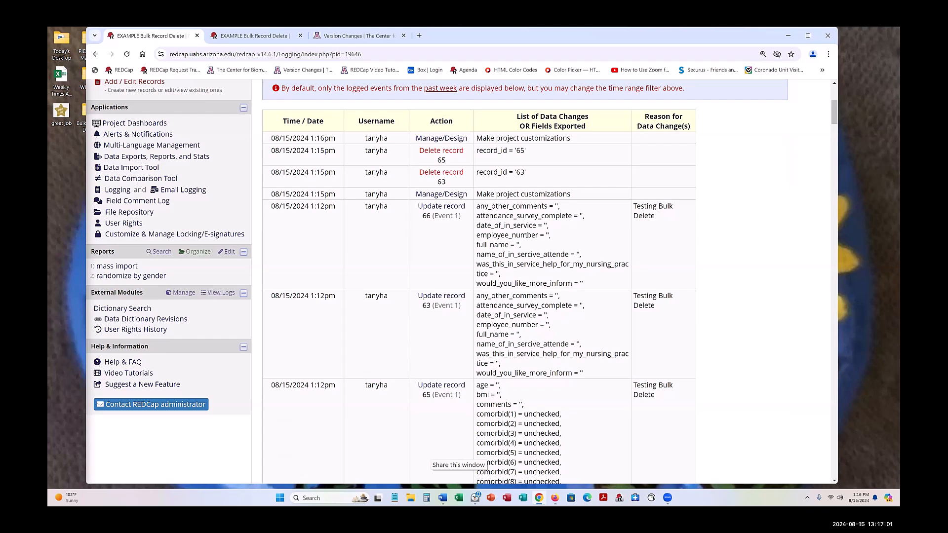
# - Refresh the dashboard in the second browser tab with all status types, inspect record 67's Econsent Example Template form, and return to the dashboard
pyautogui.click(250, 36)
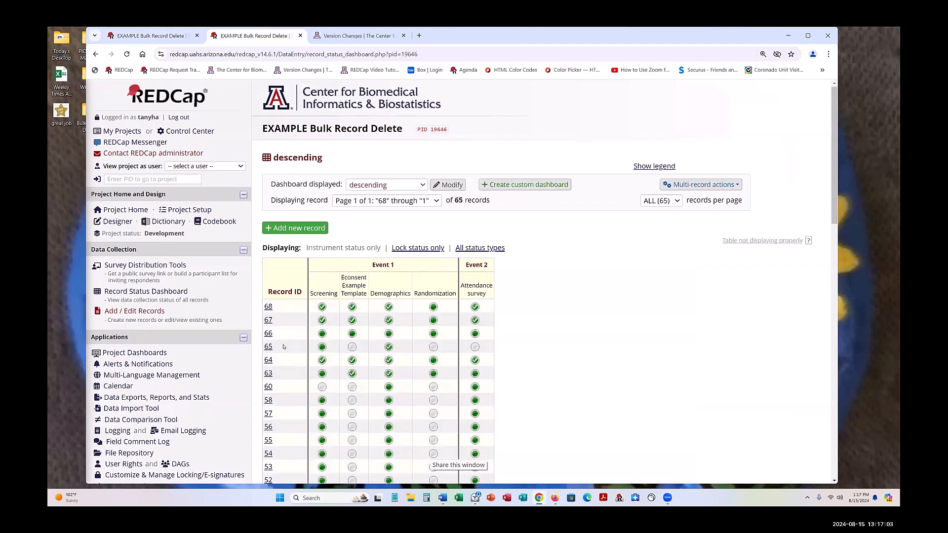
pyautogui.click(127, 54)
pyautogui.scroll(-2, 352, 280)
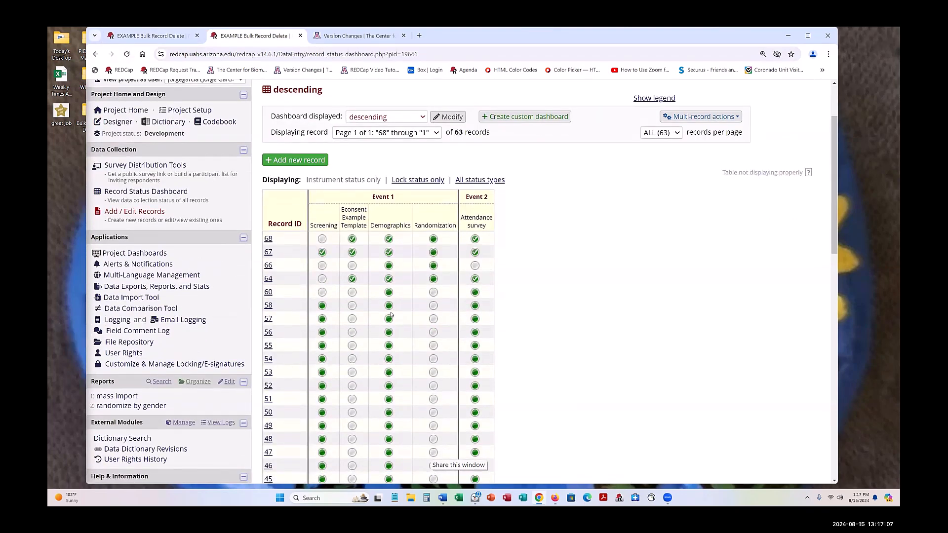
pyautogui.click(477, 180)
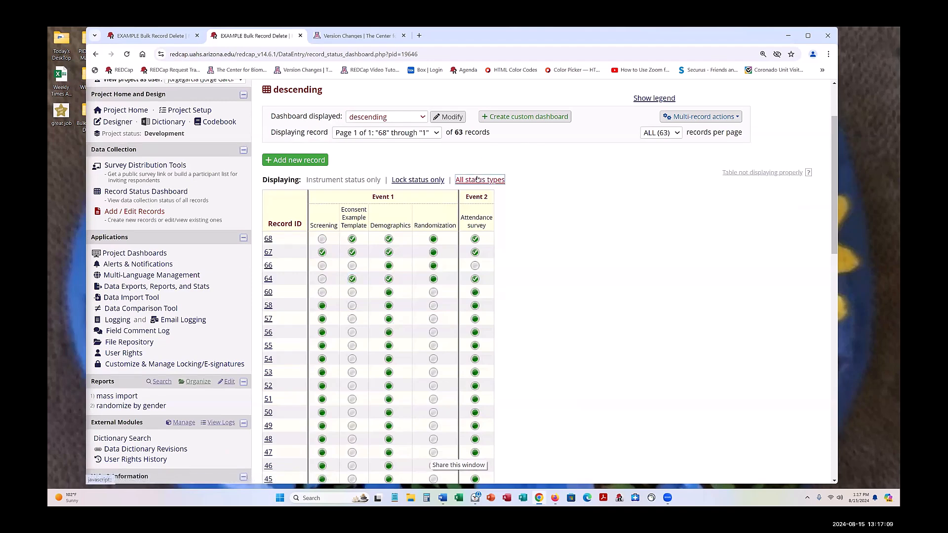
pyautogui.click(353, 253)
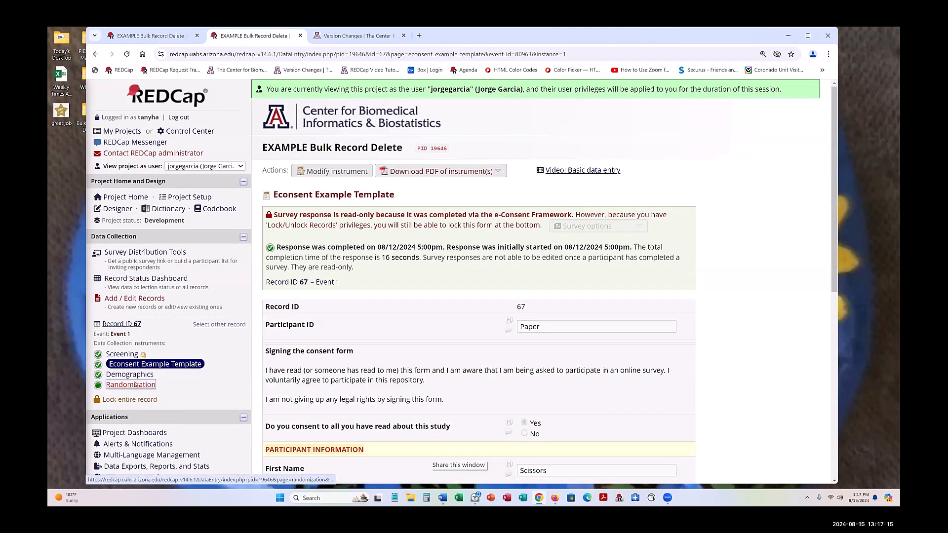
pyautogui.click(157, 278)
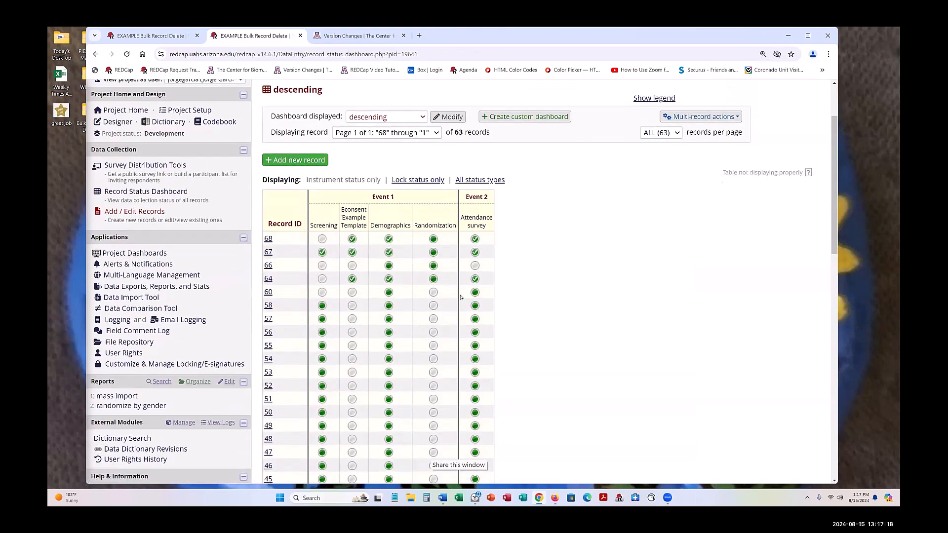
# - Delete the Demographics form data for record 60 in Event 1 from within the form and confirm the deletion
pyautogui.click(390, 292)
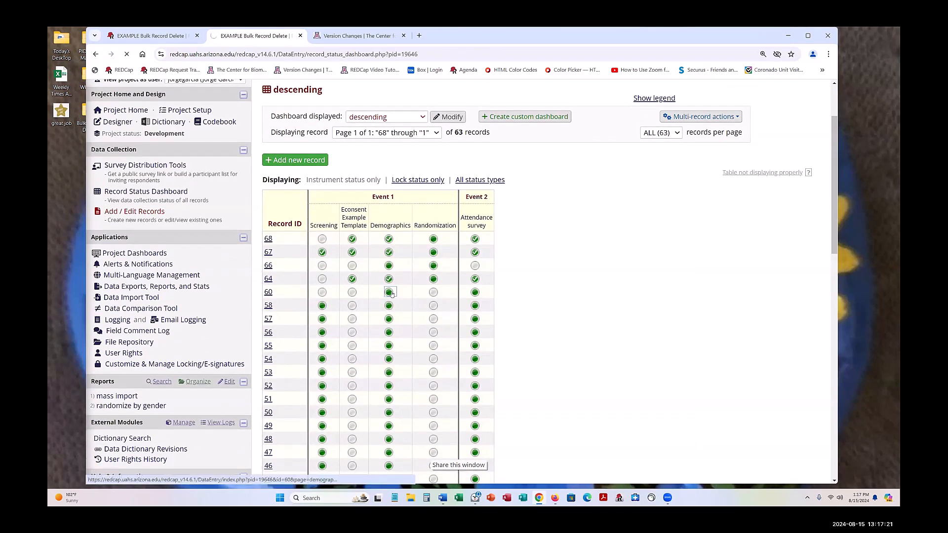
pyautogui.scroll(-20, 717, 272)
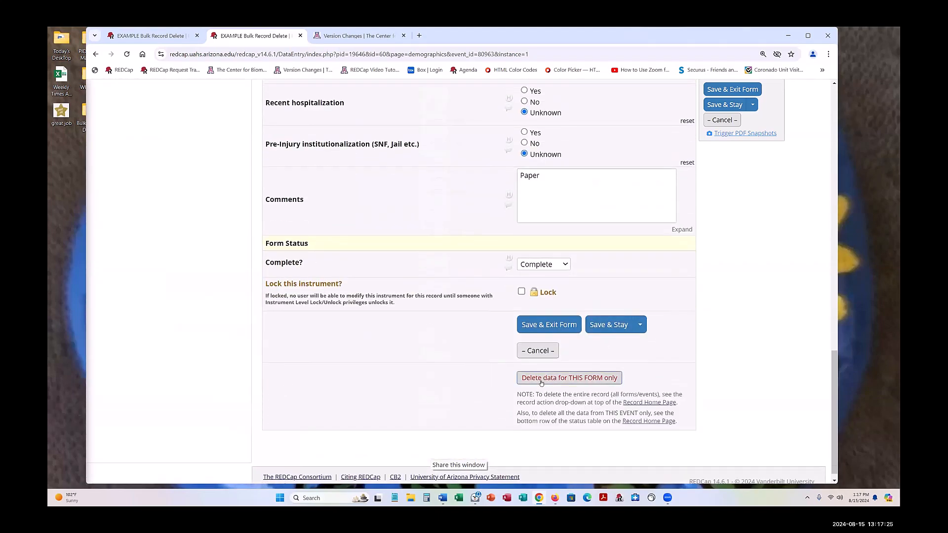
pyautogui.click(593, 380)
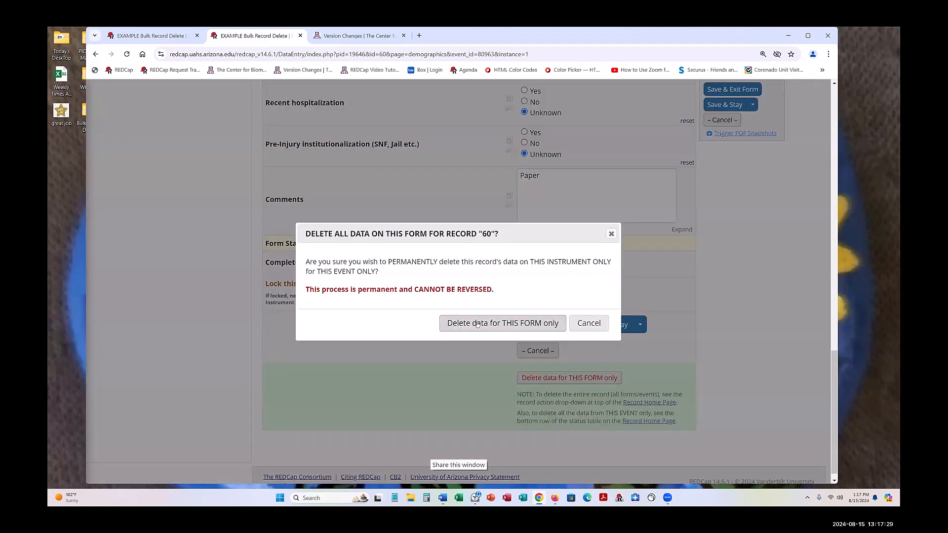
pyautogui.click(478, 324)
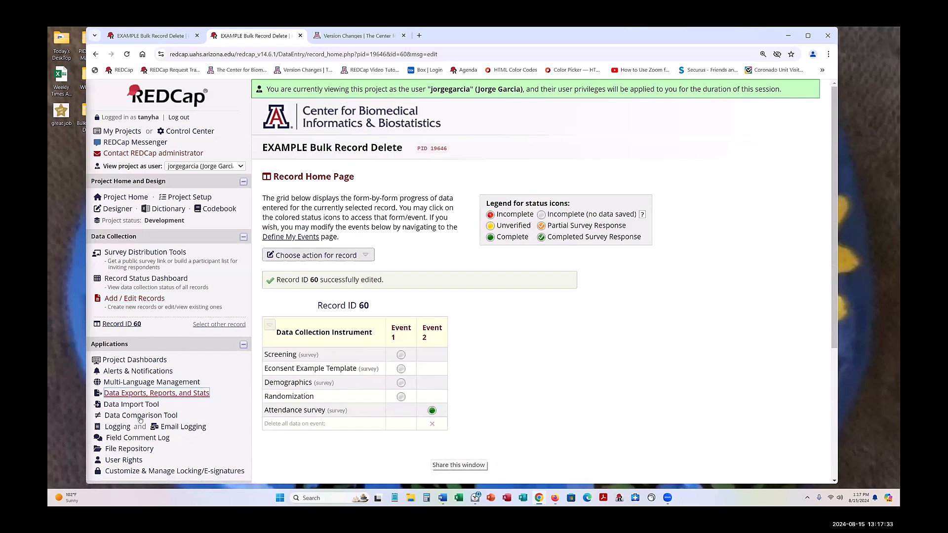
# - Open the Logging page and compare the change reason for record 60's form deletion with those of the bulk deletions
pyautogui.scroll(-2, 144, 408)
pyautogui.click(116, 340)
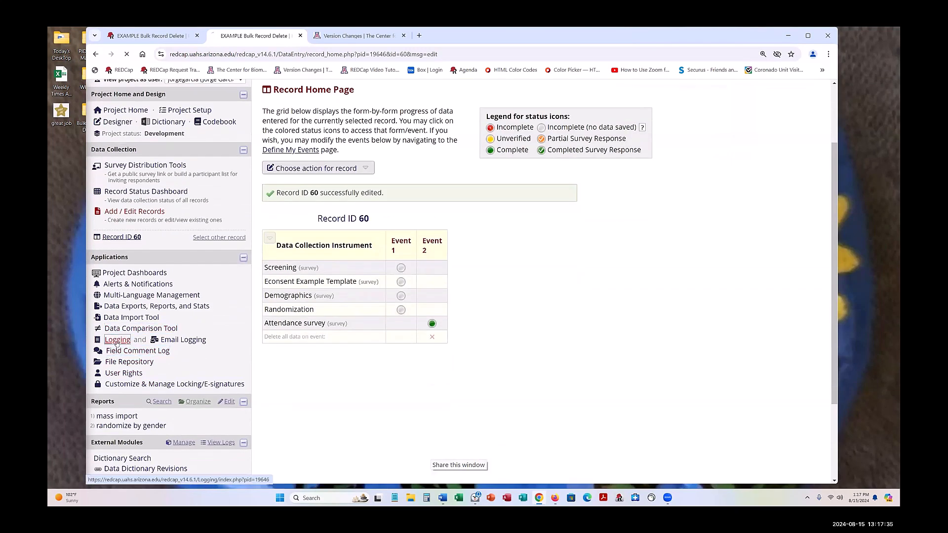
pyautogui.scroll(-5, 696, 297)
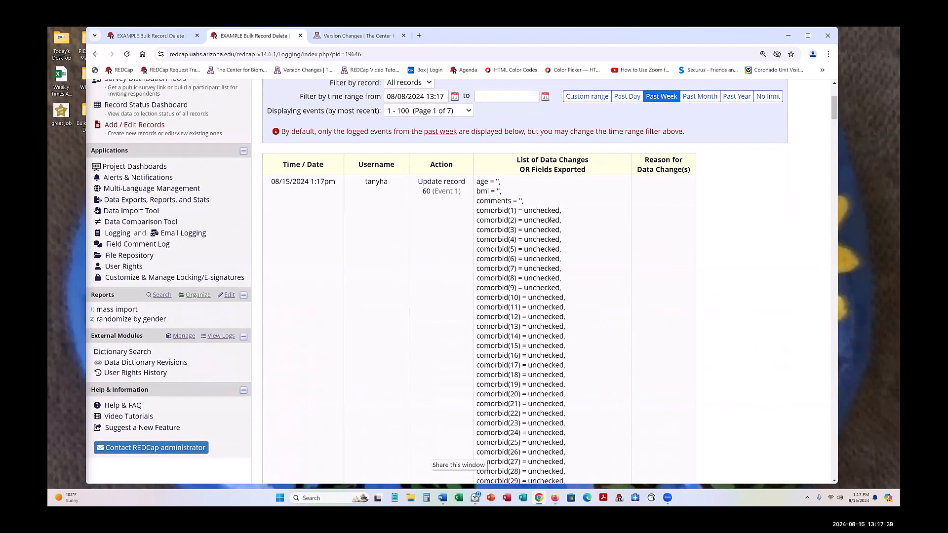
pyautogui.scroll(-5, 552, 219)
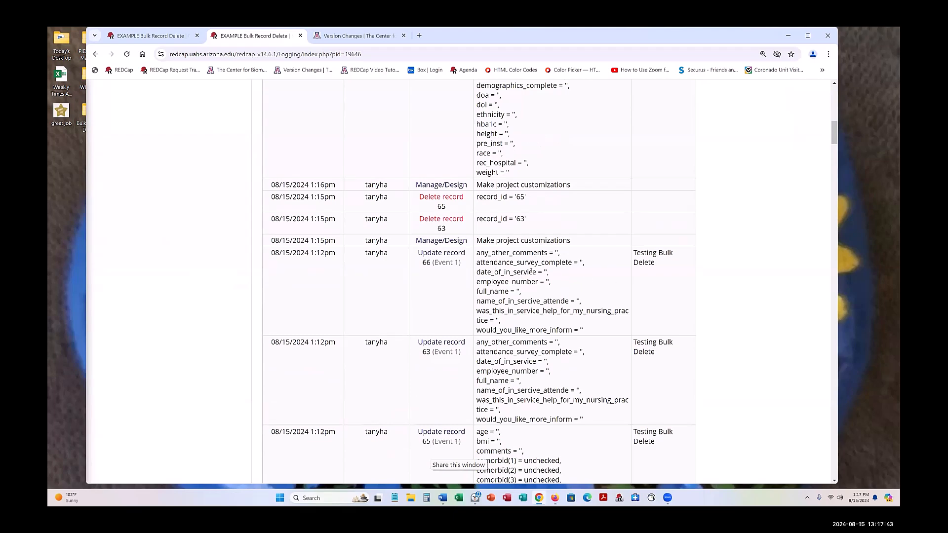
pyautogui.scroll(-2, 570, 259)
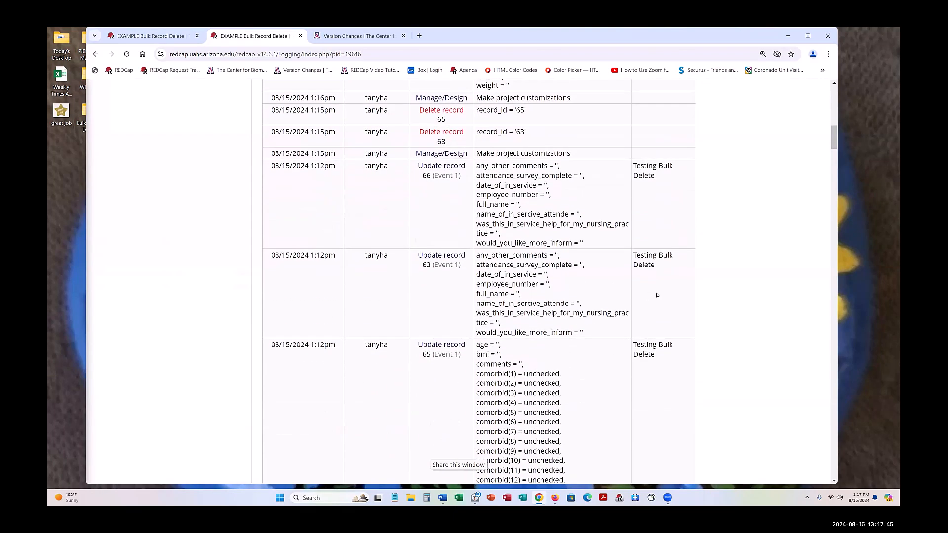
pyautogui.scroll(-1, 577, 286)
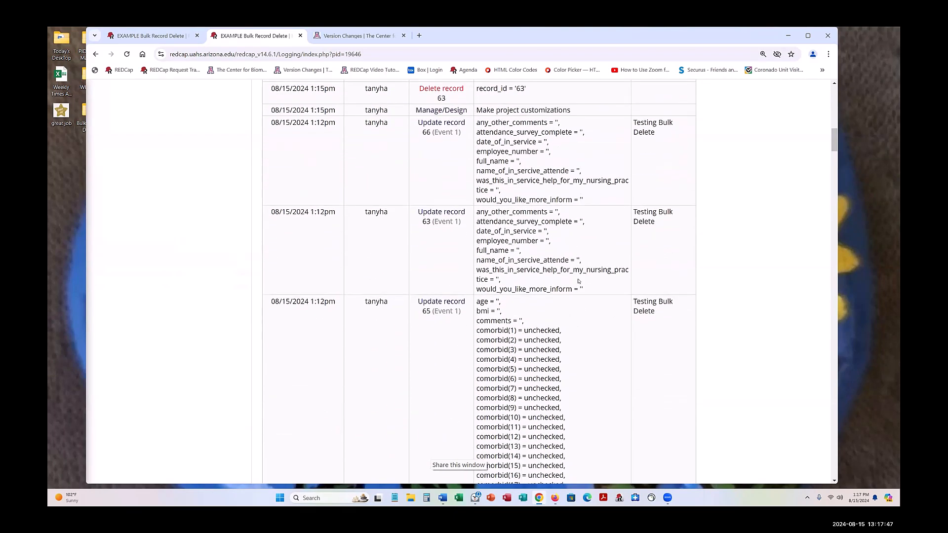
pyautogui.scroll(-2, 579, 277)
pyautogui.scroll(4, 578, 264)
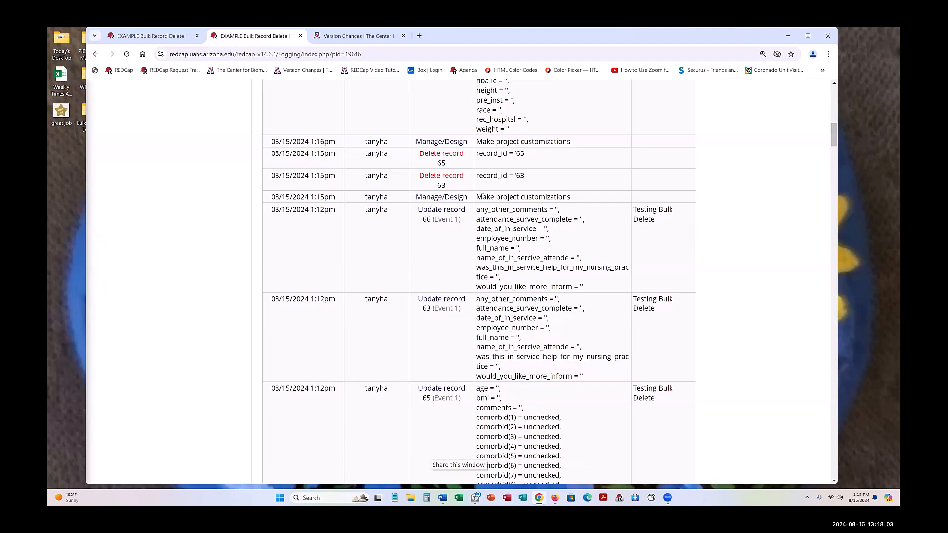
# - Examine the log down to record 63's lock, randomization and survey response entries, comparing their data changes and reasons with the bulk partial deletions
pyautogui.scroll(15, 482, 196)
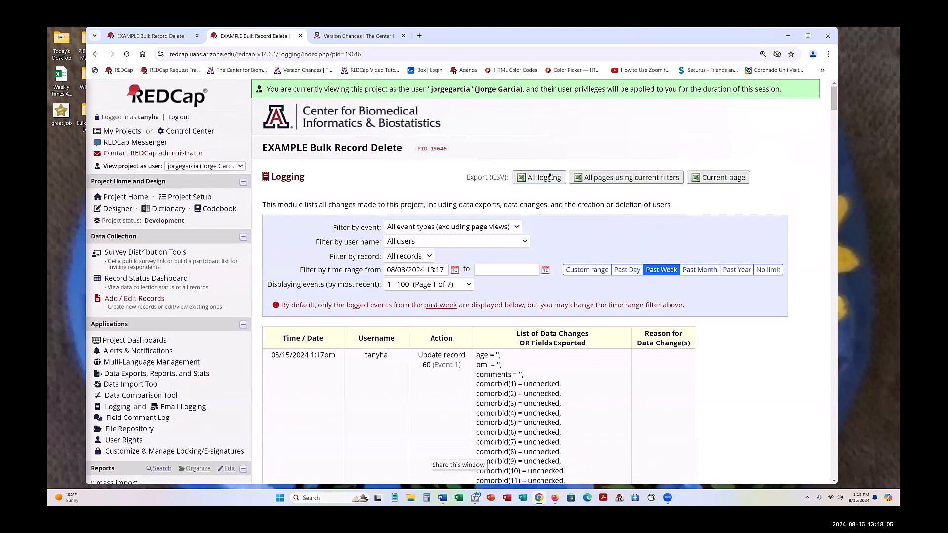
pyautogui.scroll(-10, 490, 264)
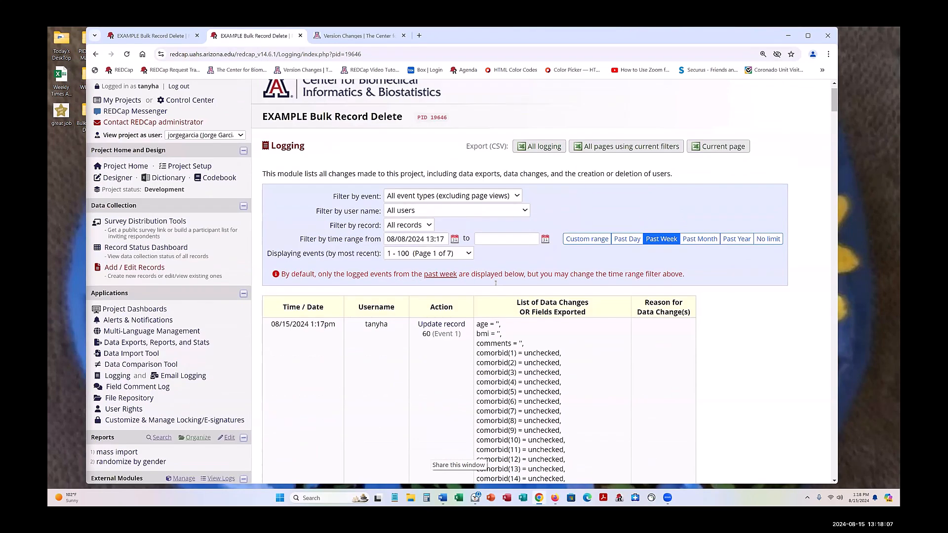
pyautogui.scroll(-8, 490, 264)
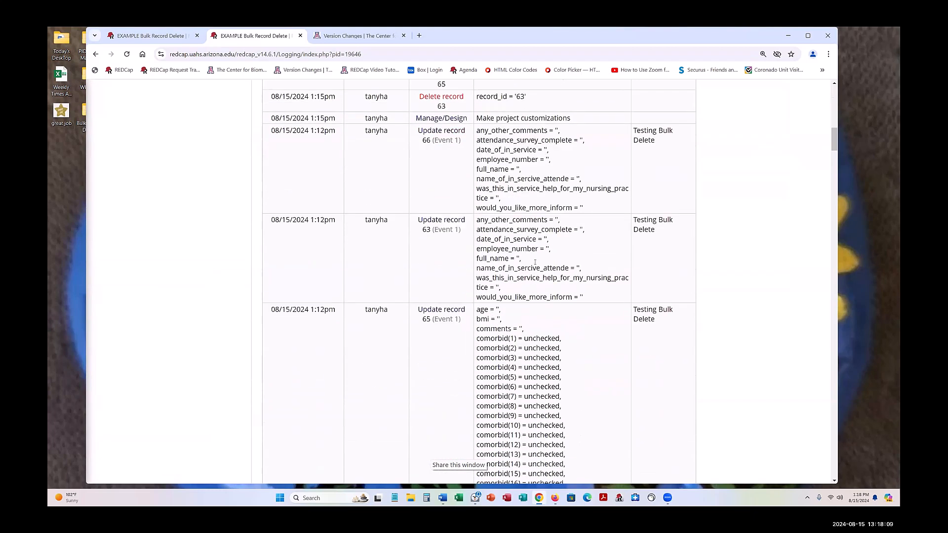
pyautogui.scroll(-10, 535, 266)
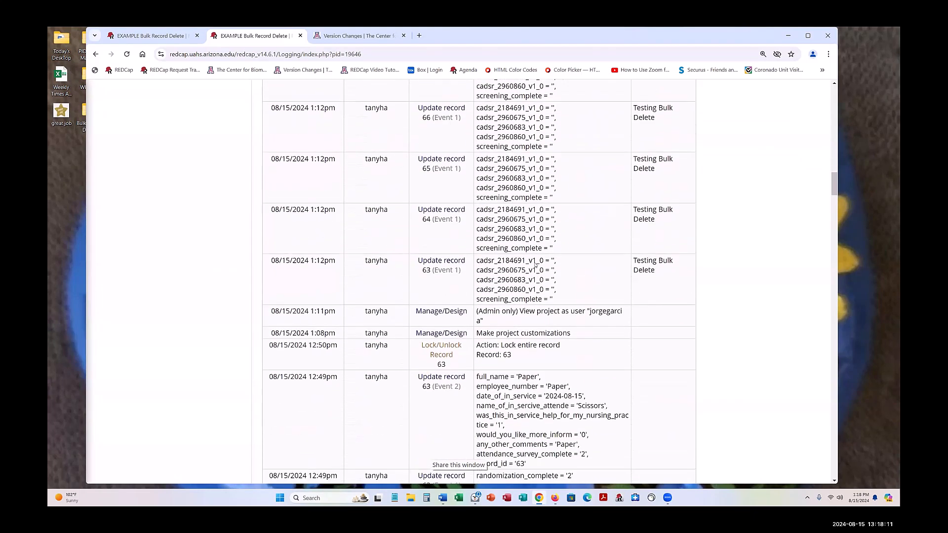
pyautogui.scroll(-1, 535, 261)
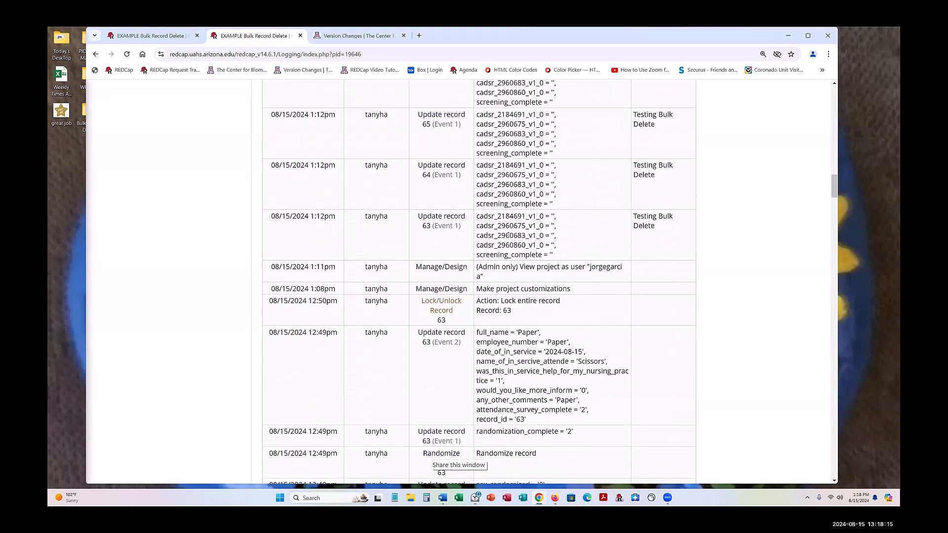
pyautogui.scroll(-3, 509, 235)
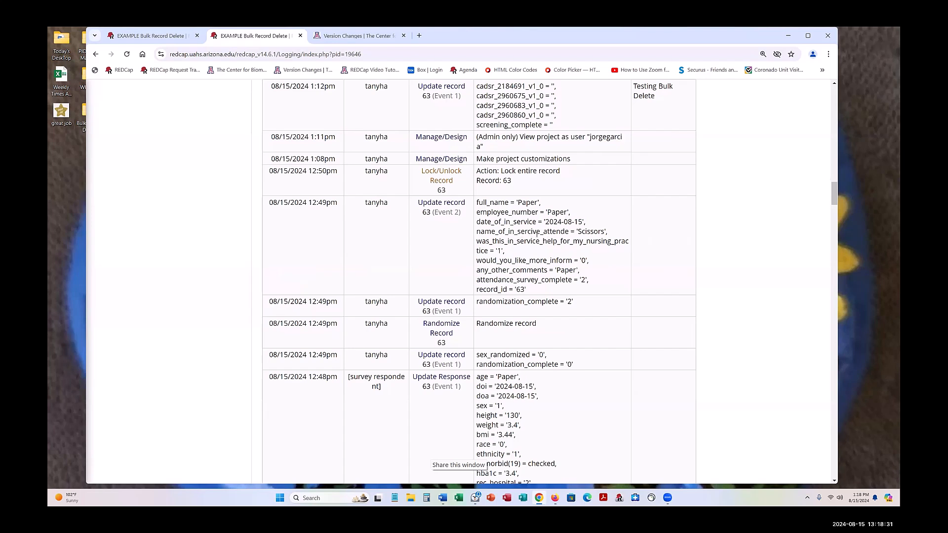
pyautogui.scroll(-4, 516, 241)
pyautogui.scroll(17, 517, 241)
pyautogui.scroll(3, 518, 242)
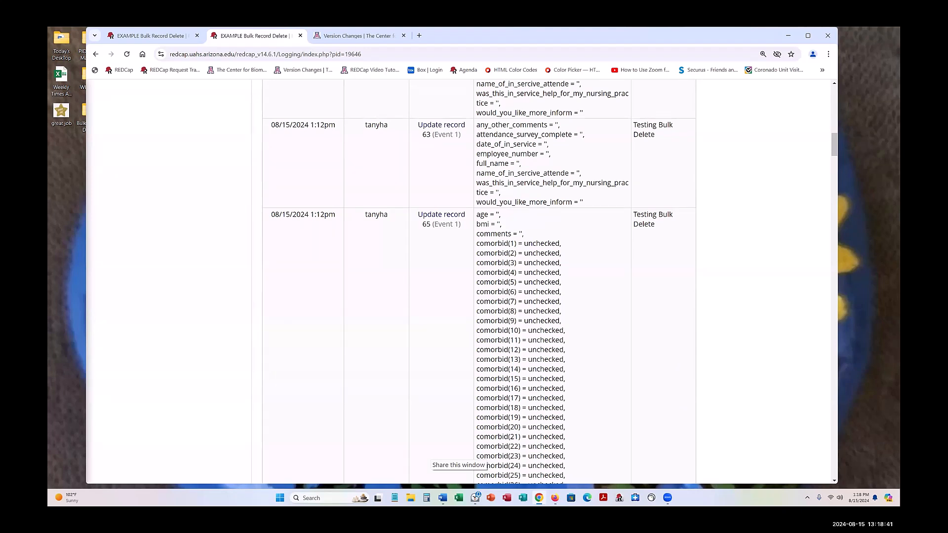
pyautogui.scroll(10, 387, 287)
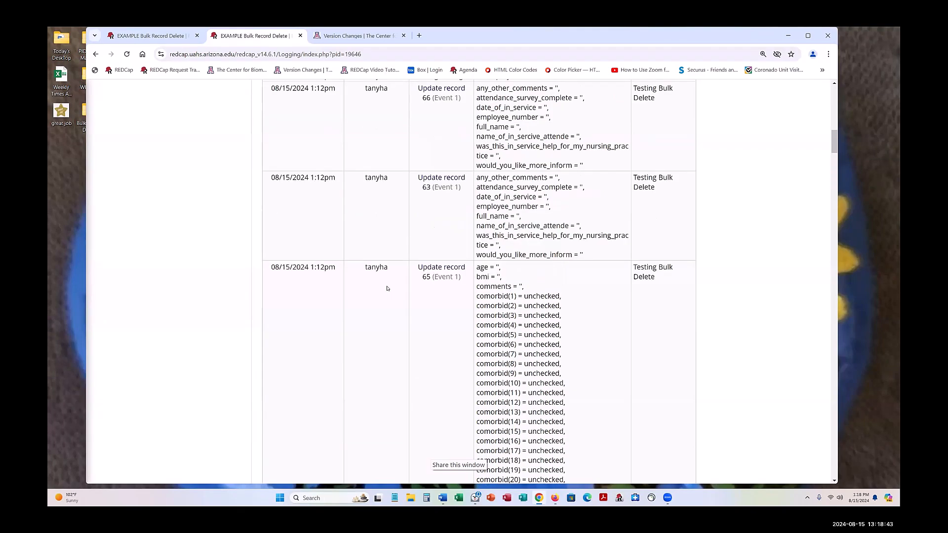